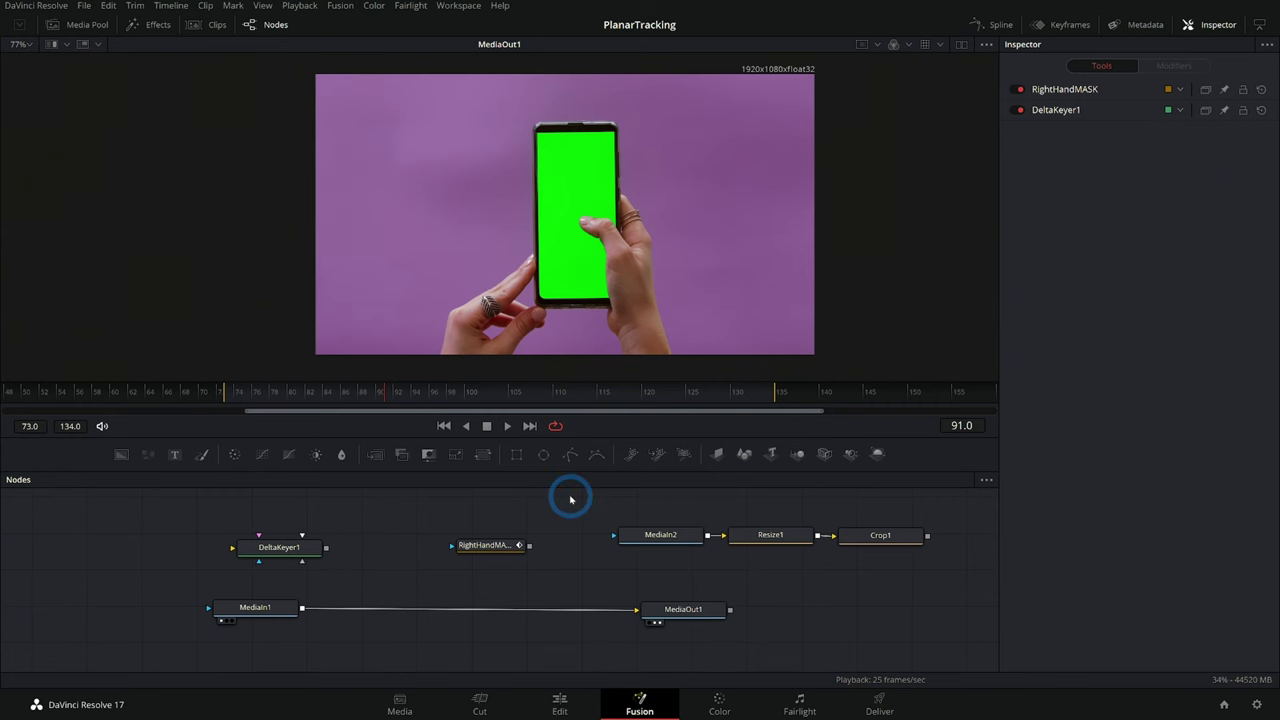
Move the upper node row up-left and nudge the MediaIn2–Resize1–Crop1 row slightly lower.
left_click_drag(966, 578, 220, 525)
left_click_drag(511, 549, 443, 520)
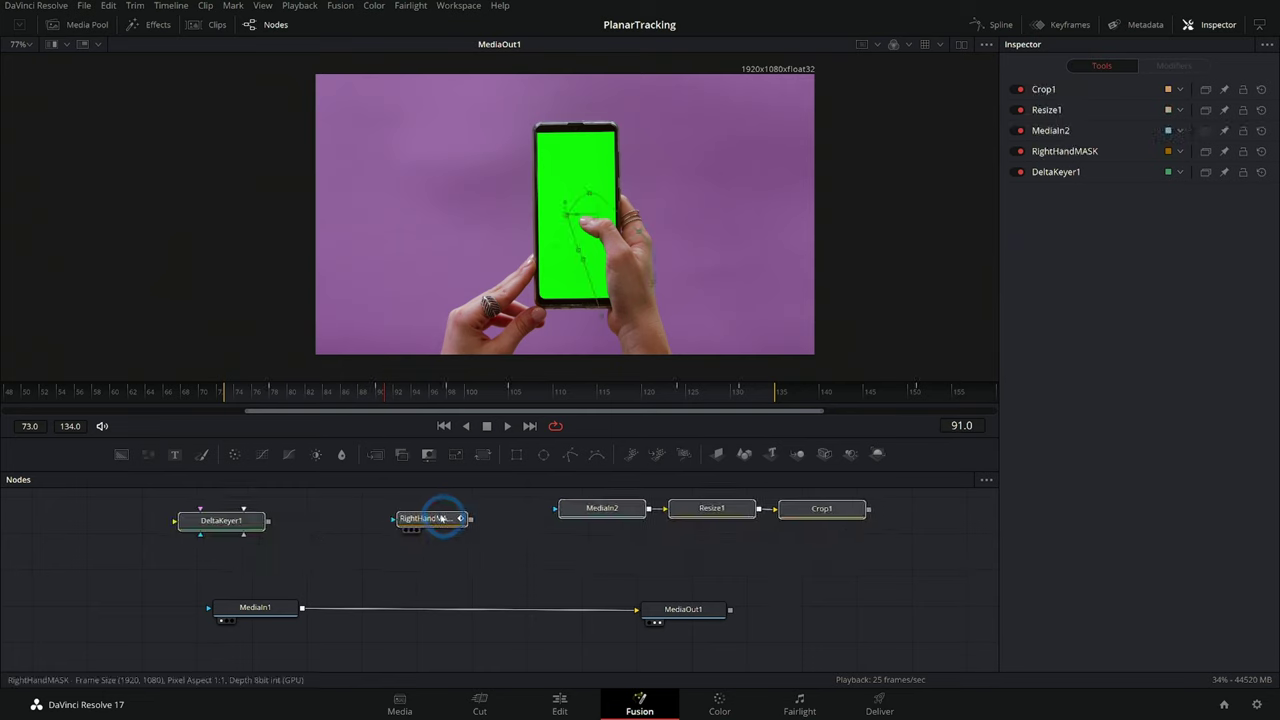
left_click_drag(868, 552, 548, 480)
left_click_drag(604, 506, 594, 518)
Clear the selection, move the playhead to frame 131 and select MediaIn1.
left_click(529, 554)
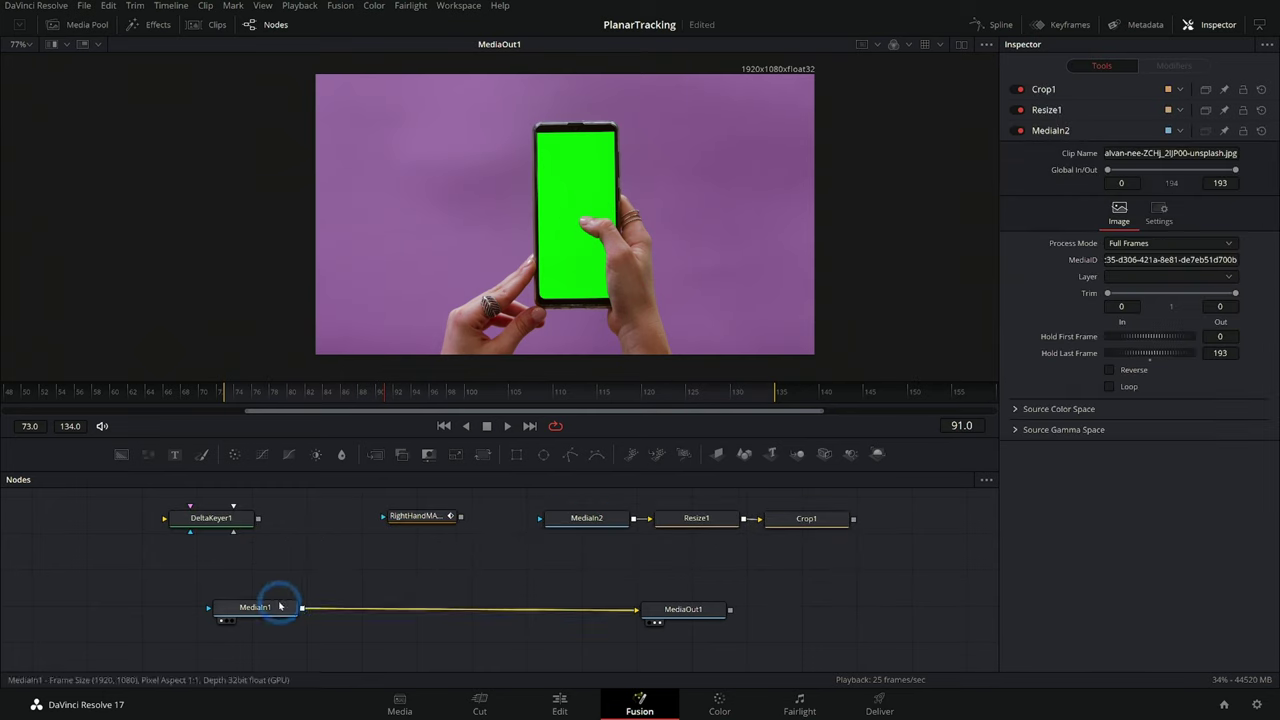
left_click_drag(274, 398, 519, 228)
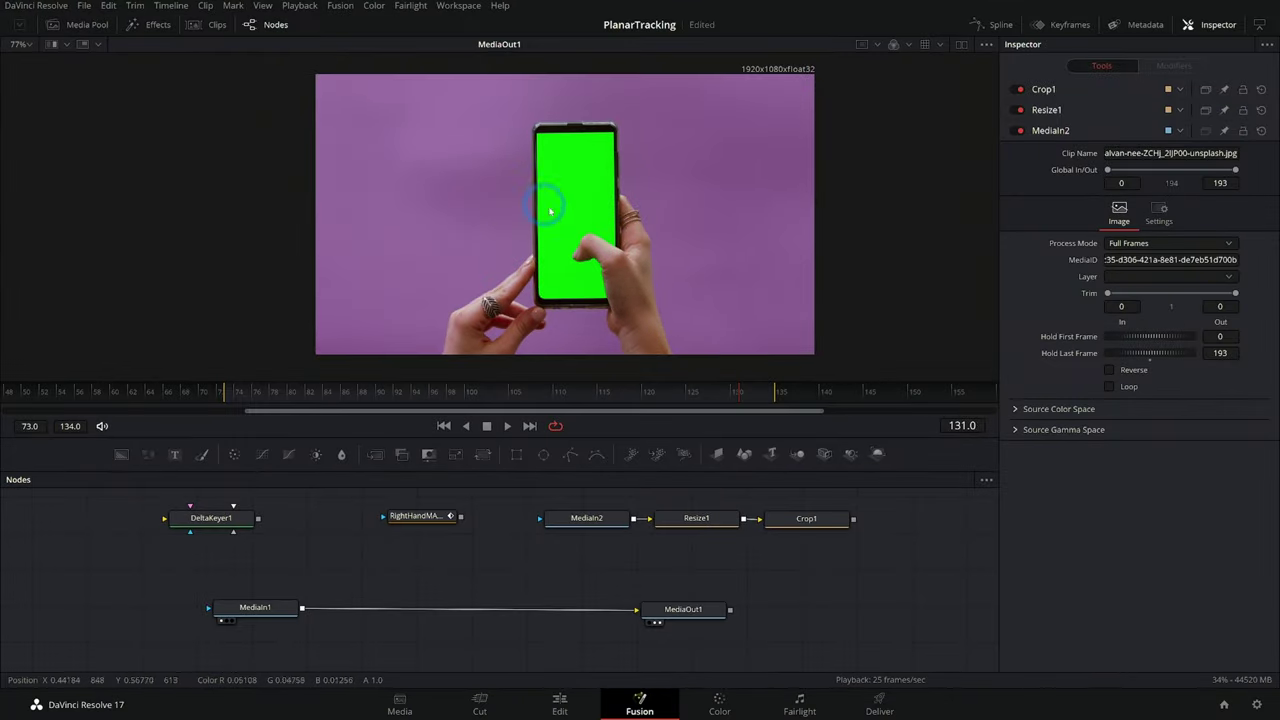
left_click(262, 612)
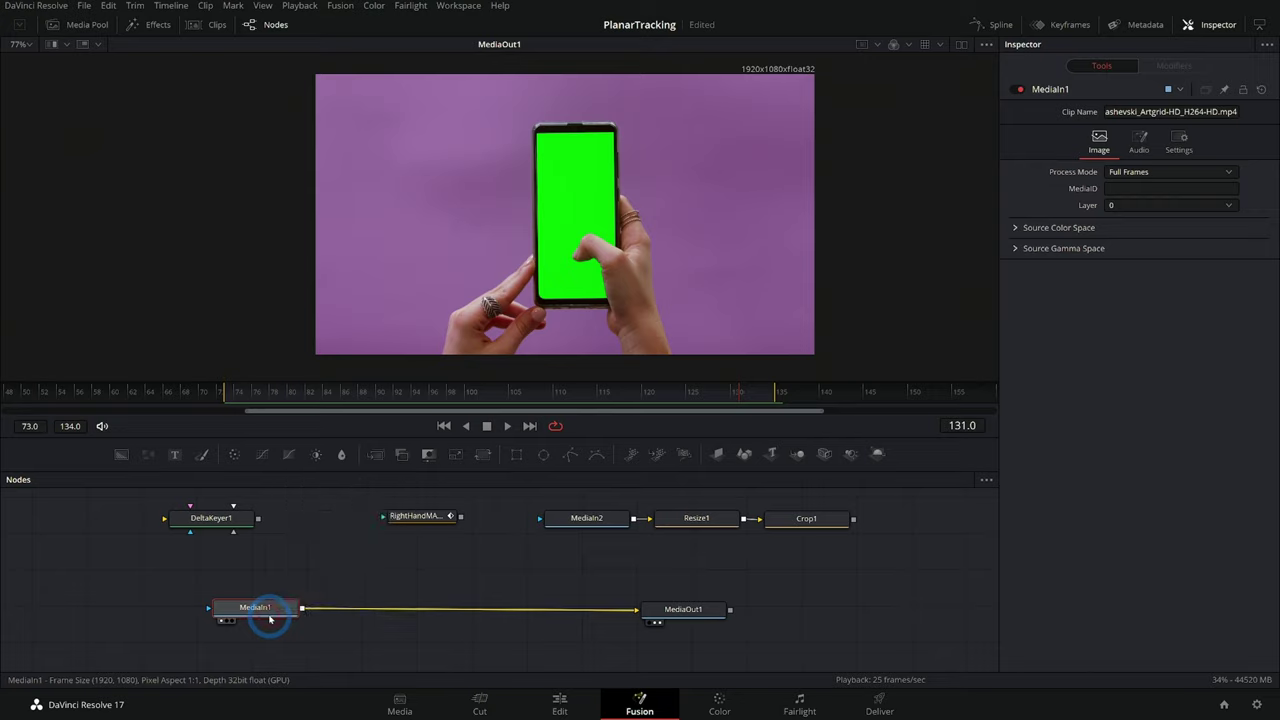
Add a Planar Tracker after MediaIn1 via the 'plan' search and mark points around the phone.
key("shift+space")
type("plan")
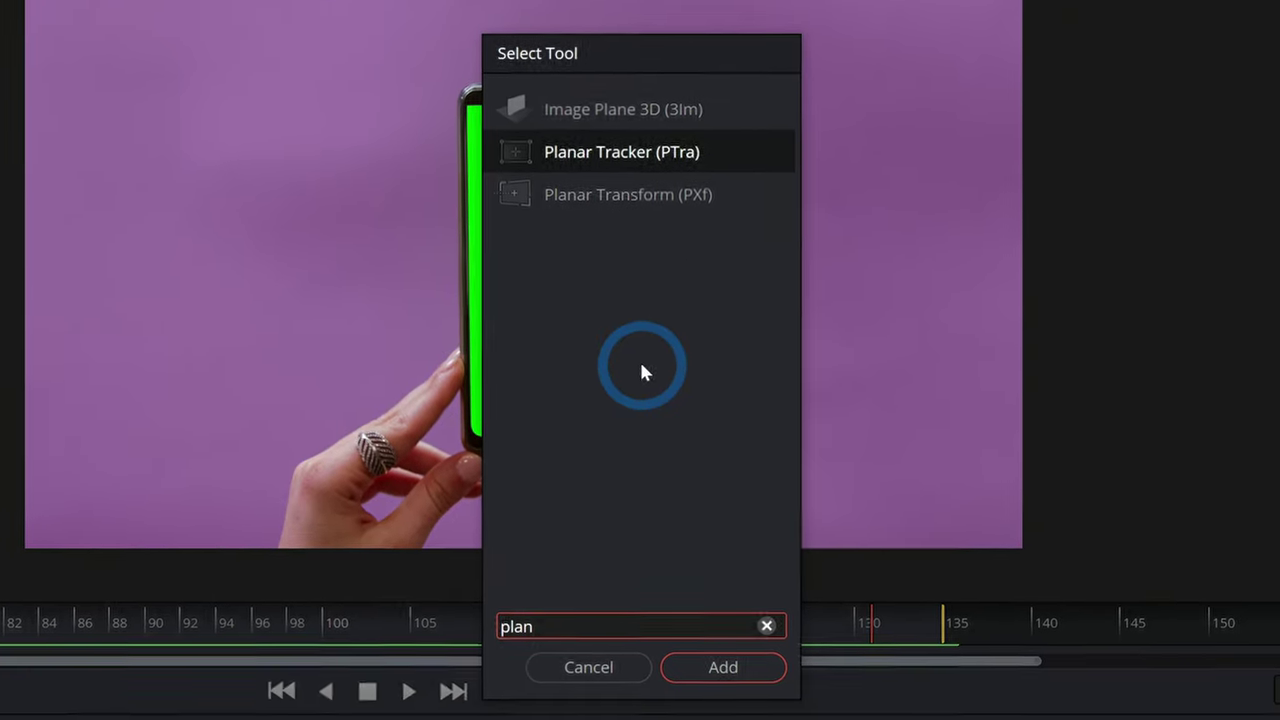
key("Return")
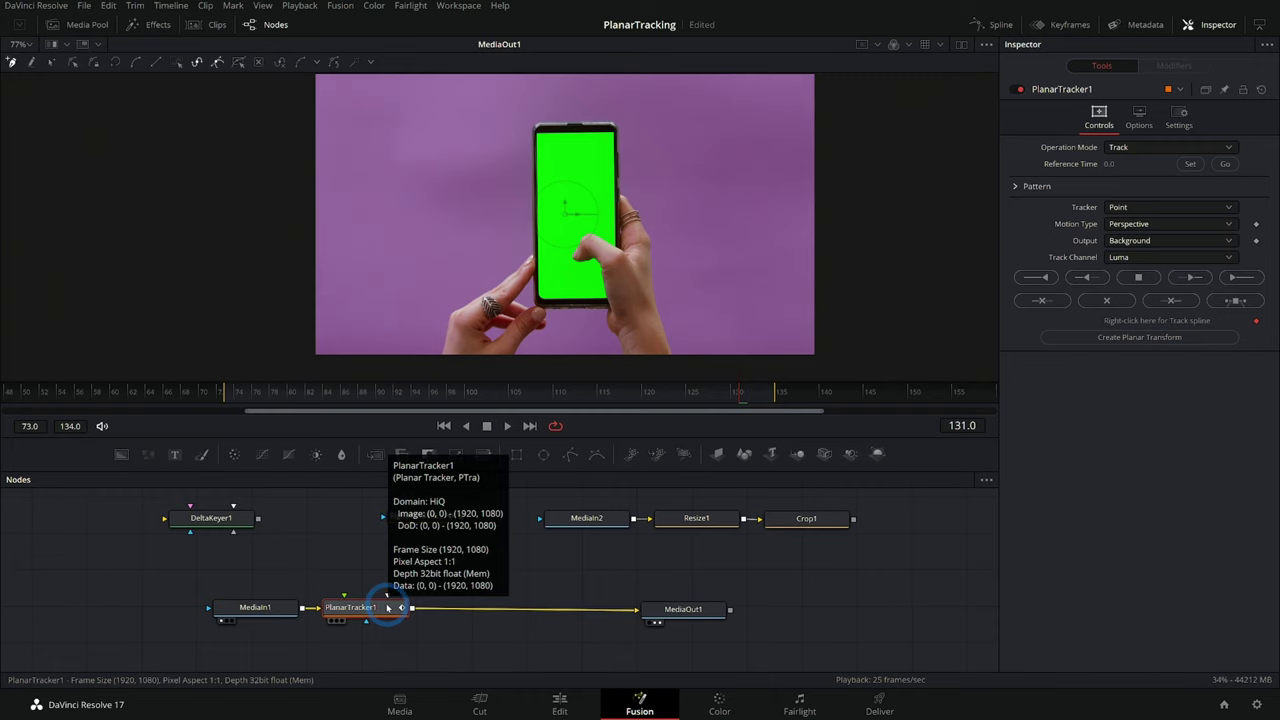
scroll(581, 100, "up", 2)
left_click(630, 120)
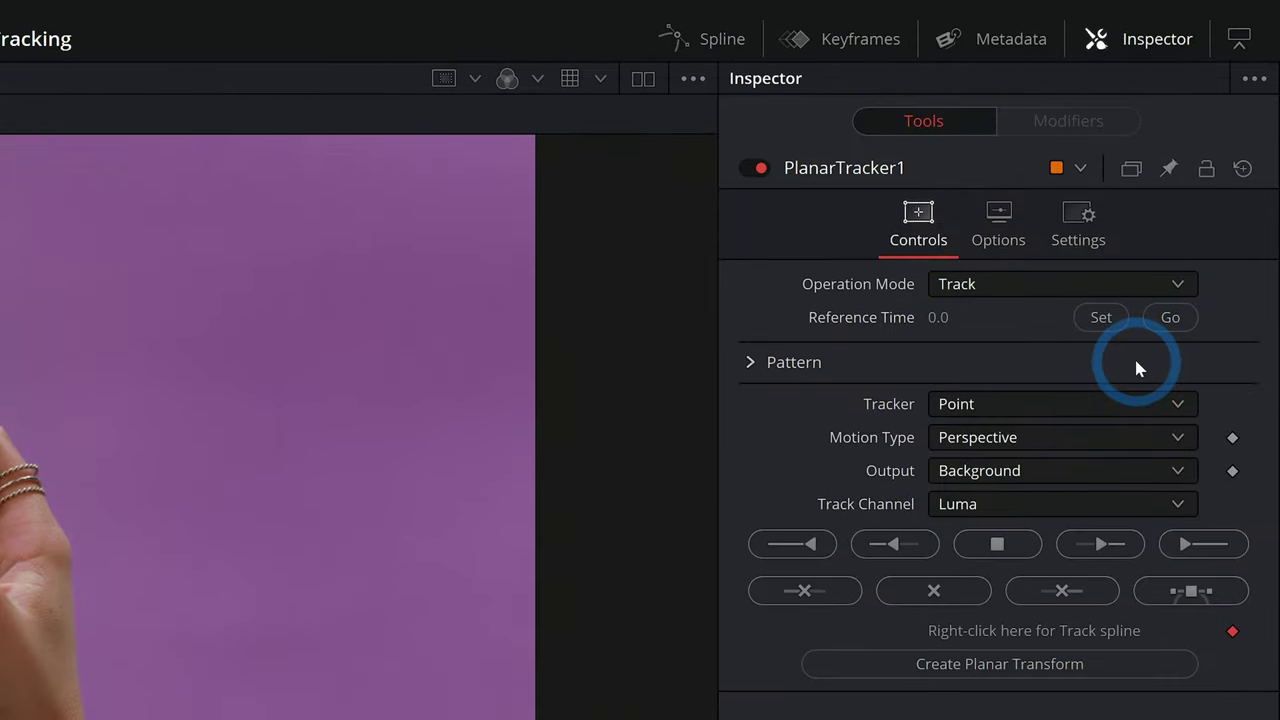
Set frame 131 as reference, then track the phone forward to the end and back to the start.
left_click(1101, 317)
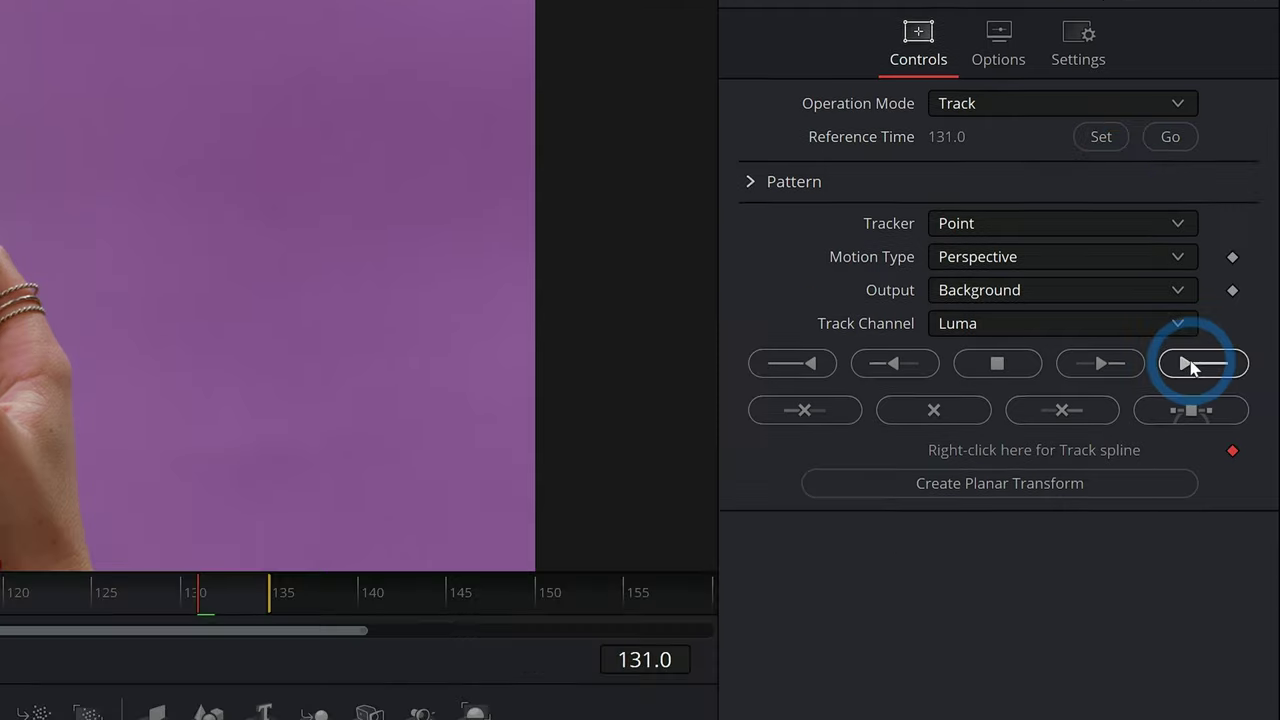
left_click(1190, 367)
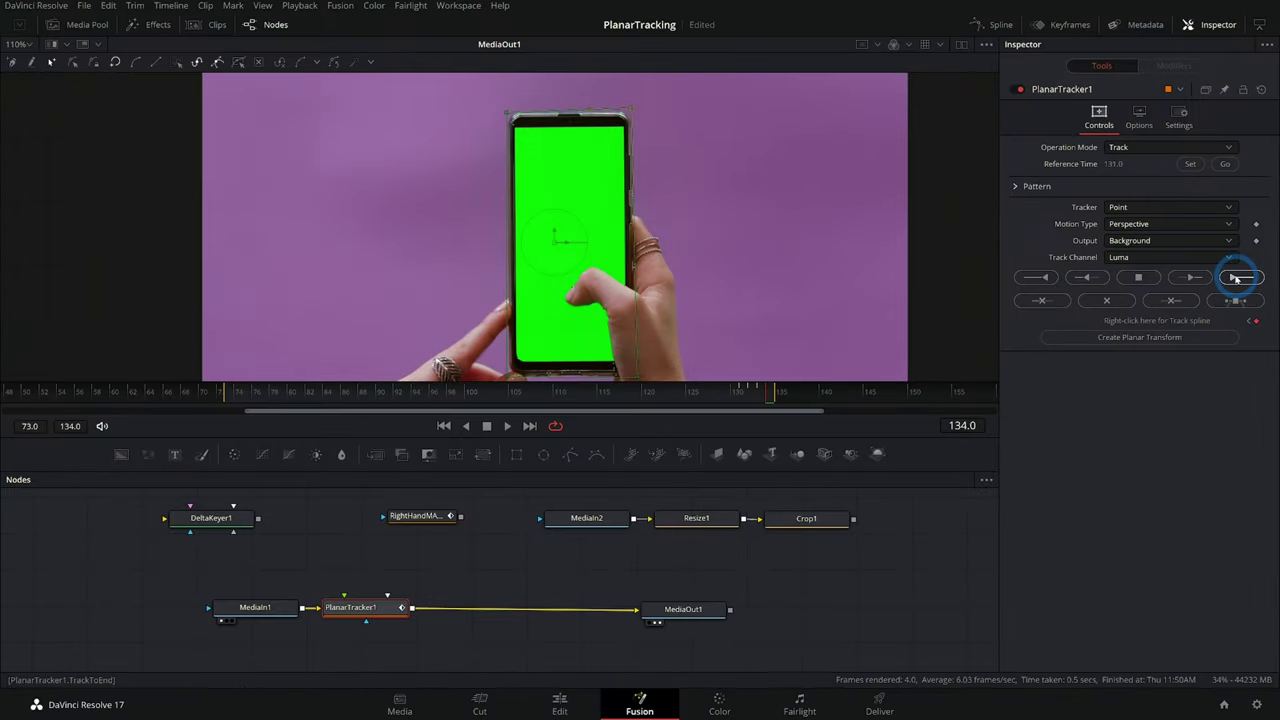
left_click(1045, 279)
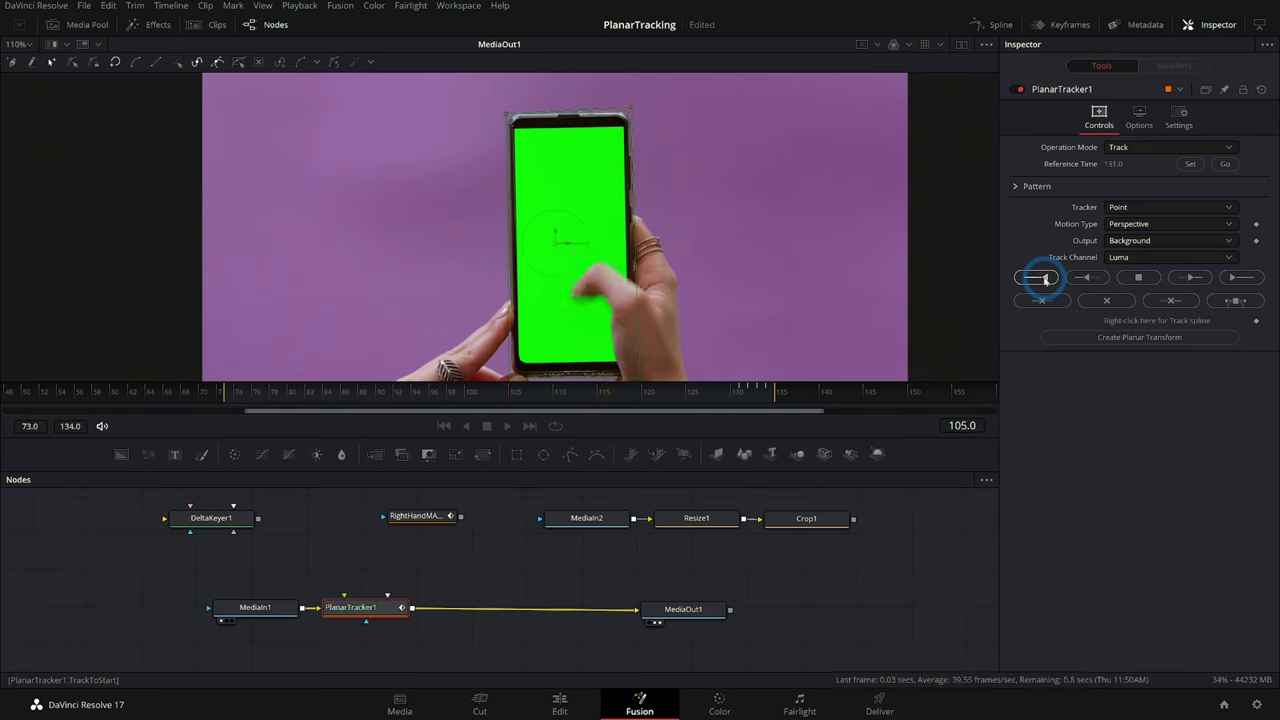
left_click(587, 171)
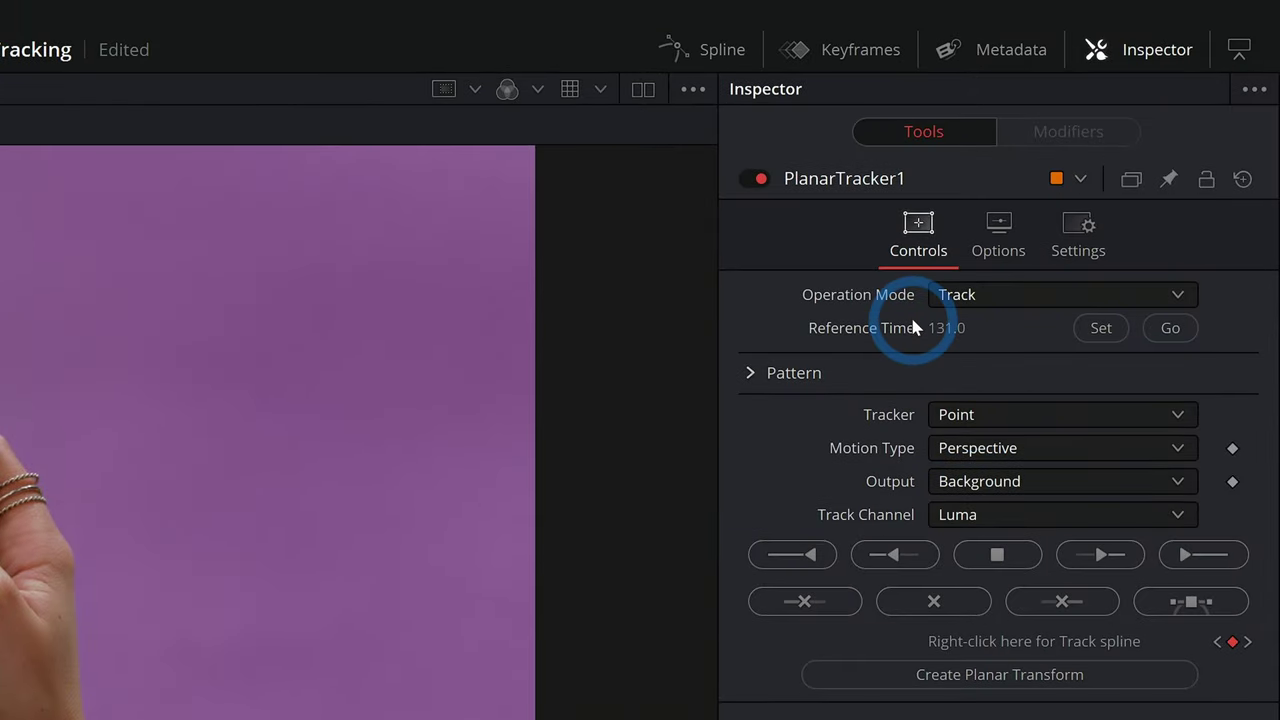
Switch to Corner Pin, align the four handles with the phone-screen corners, and connect Crop1.
left_click(971, 308)
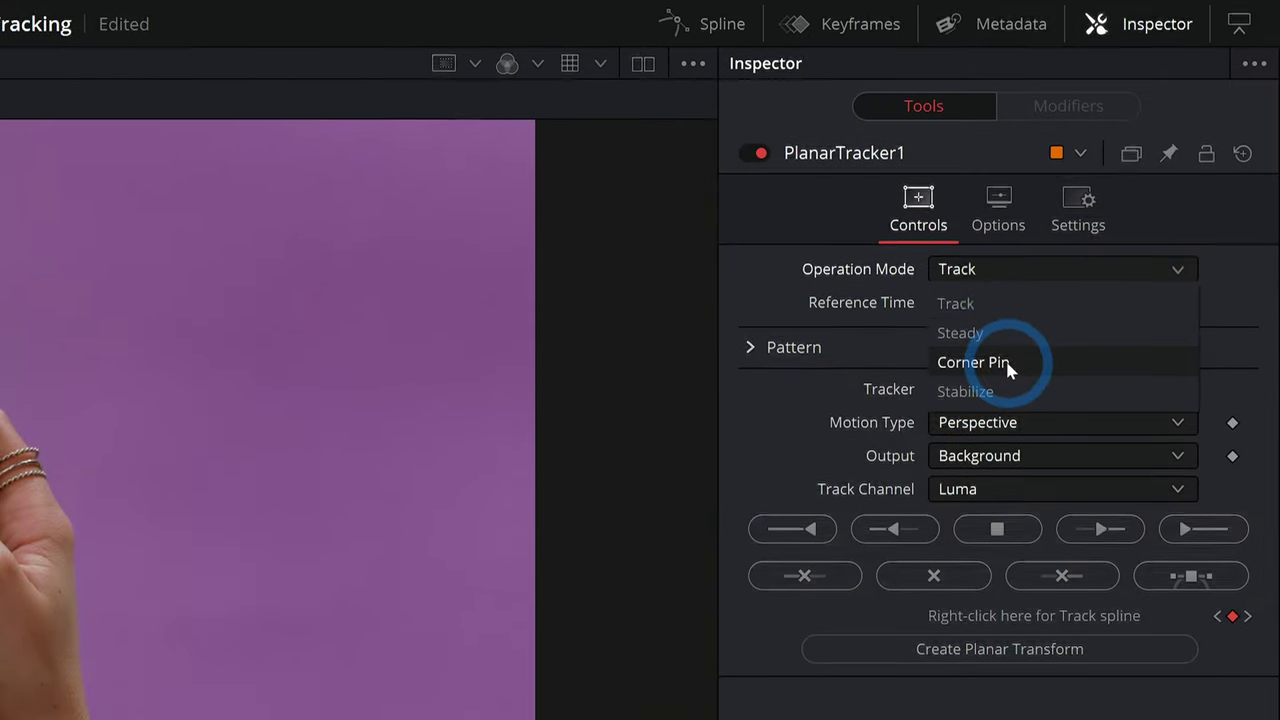
left_click(1005, 362)
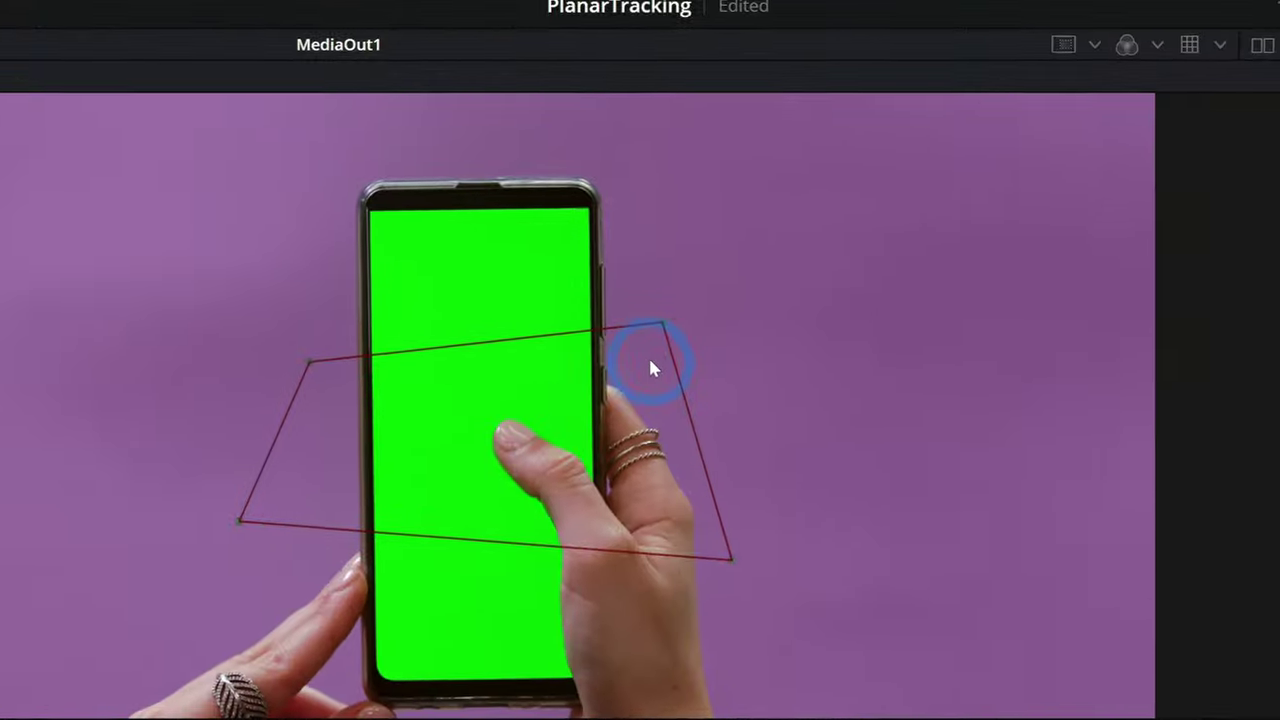
left_click_drag(663, 323, 591, 208)
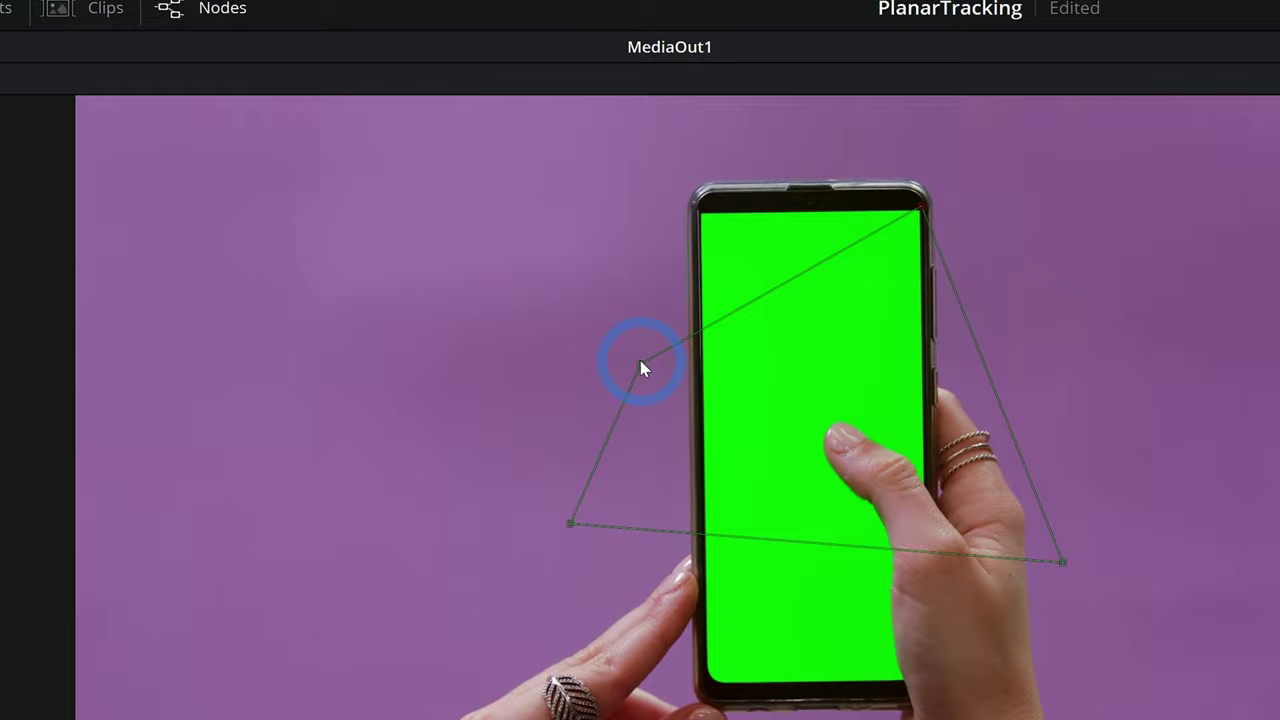
left_click_drag(358, 406, 404, 272)
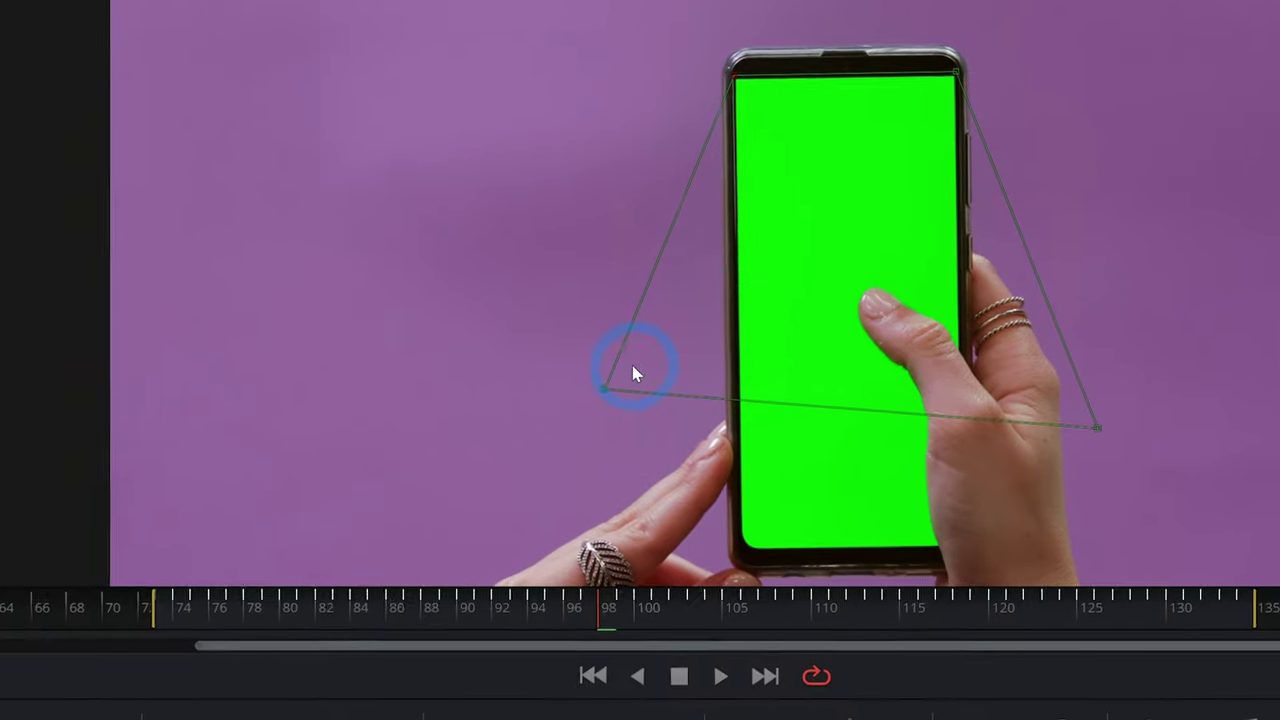
left_click_drag(641, 368, 776, 522)
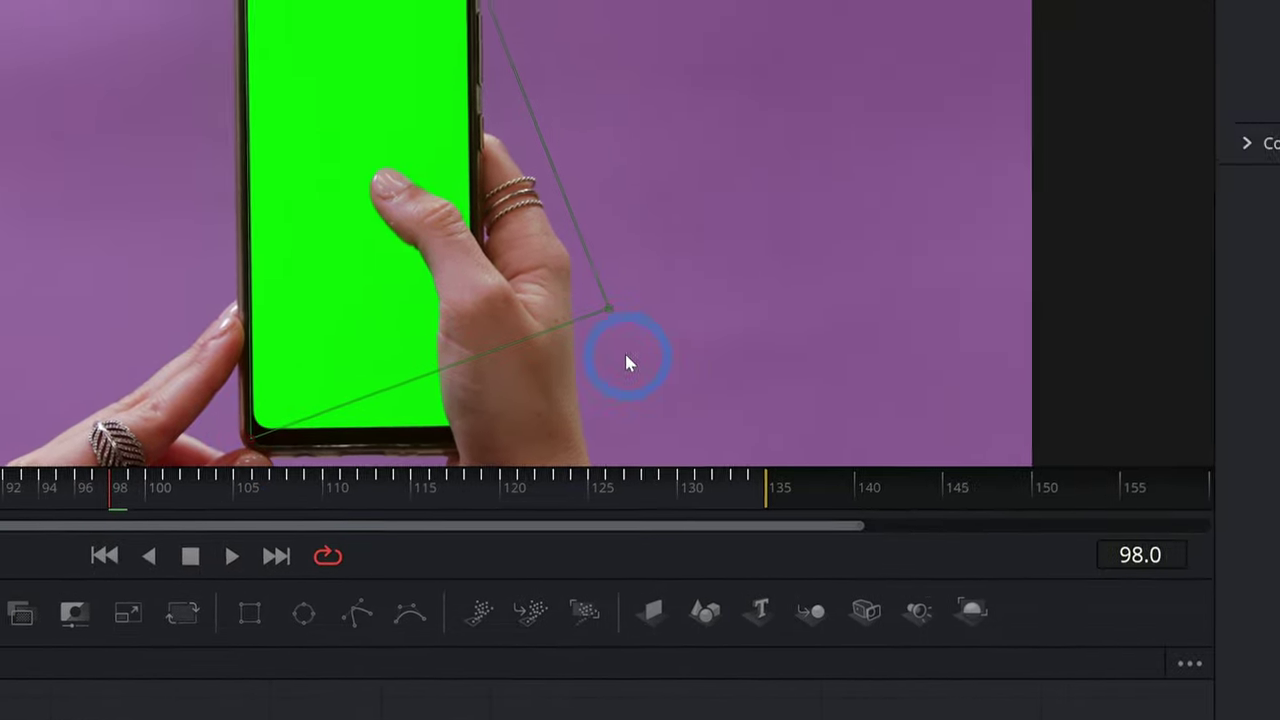
left_click_drag(608, 310, 471, 438)
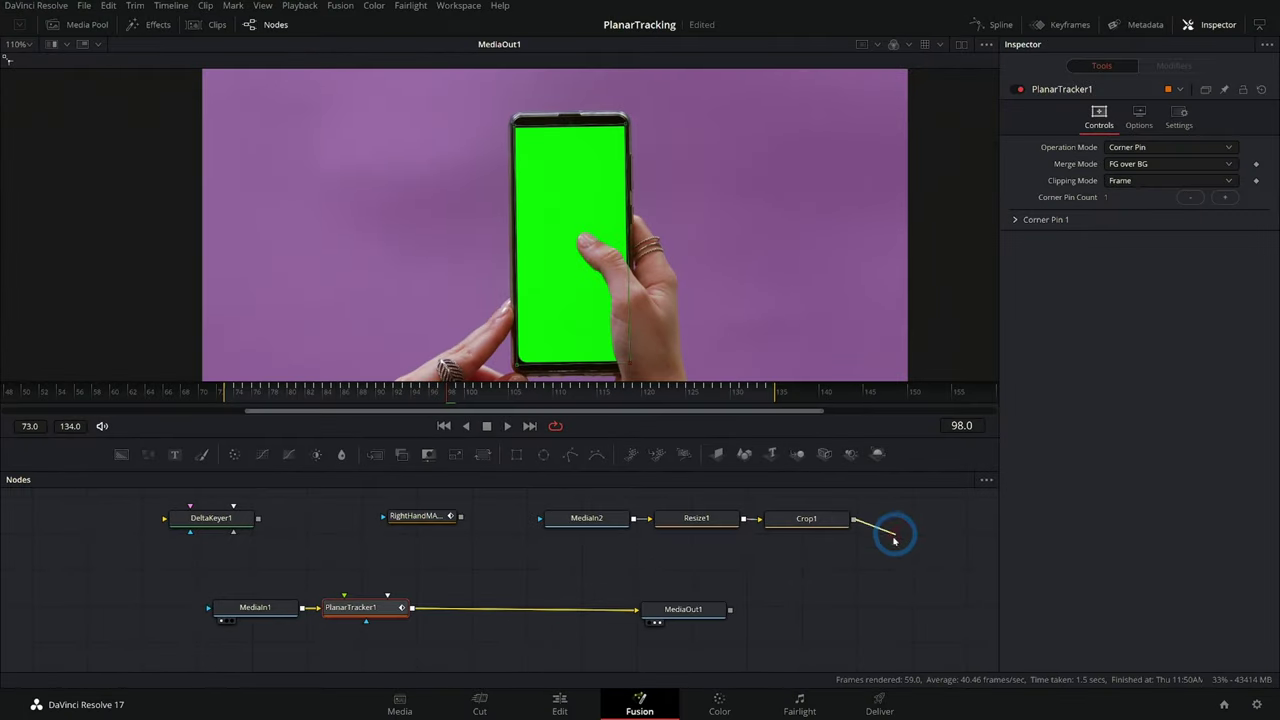
left_click_drag(895, 540, 366, 606)
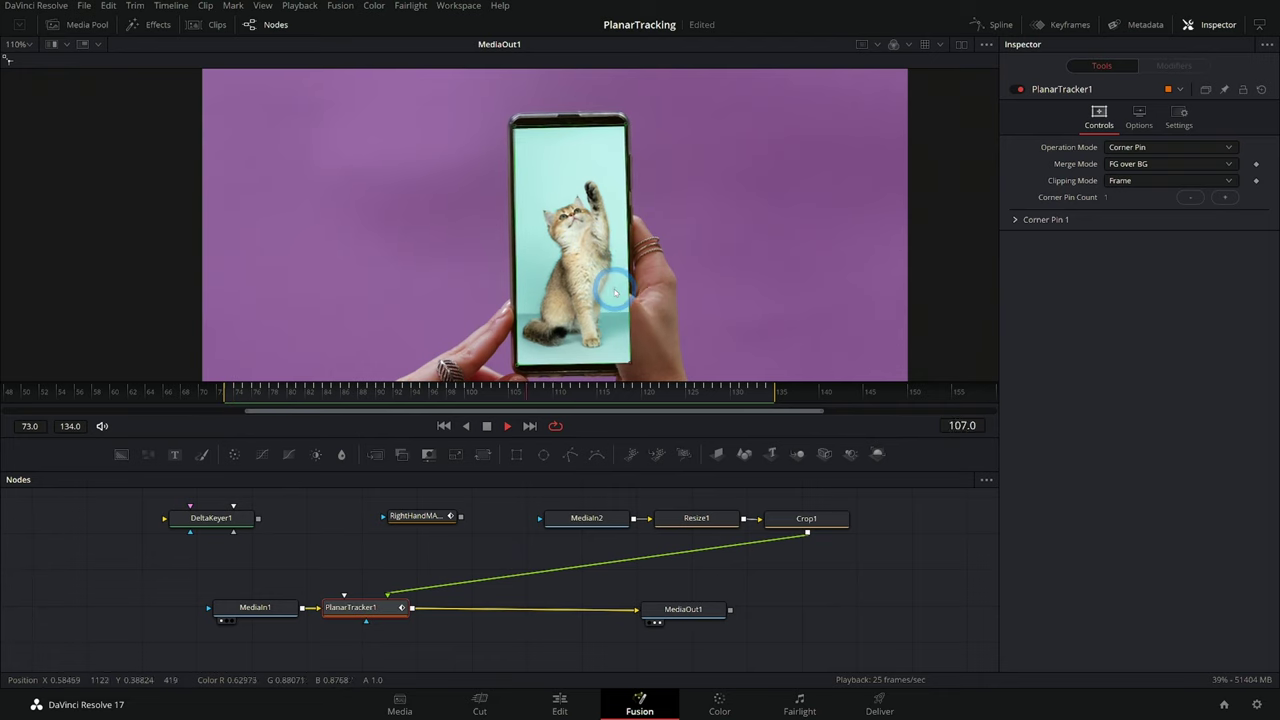
Stop playback and switch PlanarTracker1 back to Track mode.
left_click(487, 426)
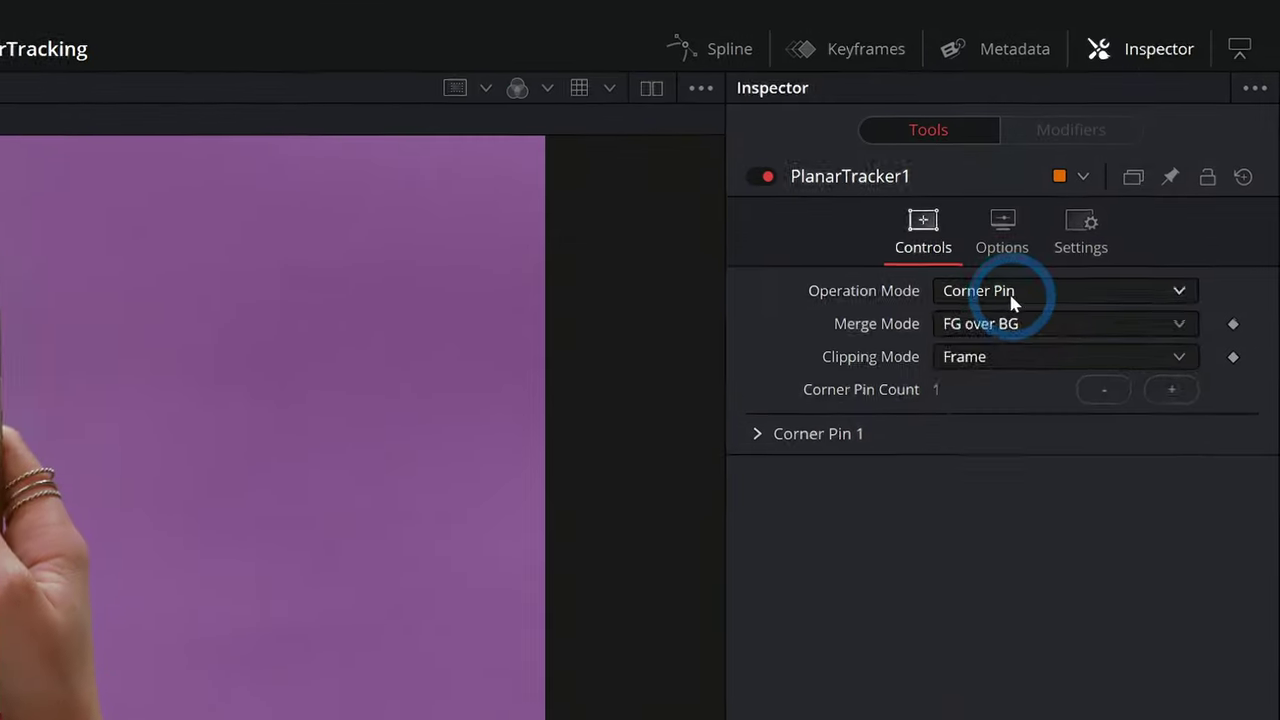
left_click(1143, 148)
Confirm Track mode on PlanarTracker1 and move the playhead back to about frame 114.
left_click(1143, 163)
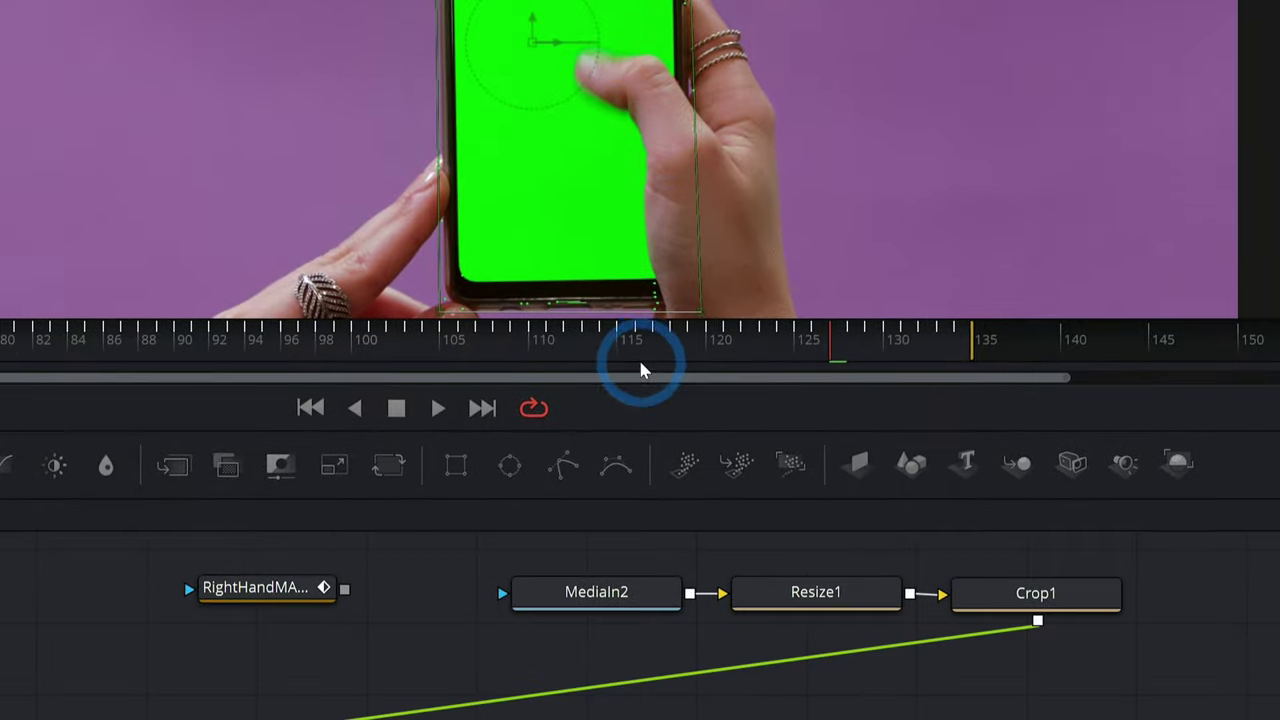
left_click(643, 371)
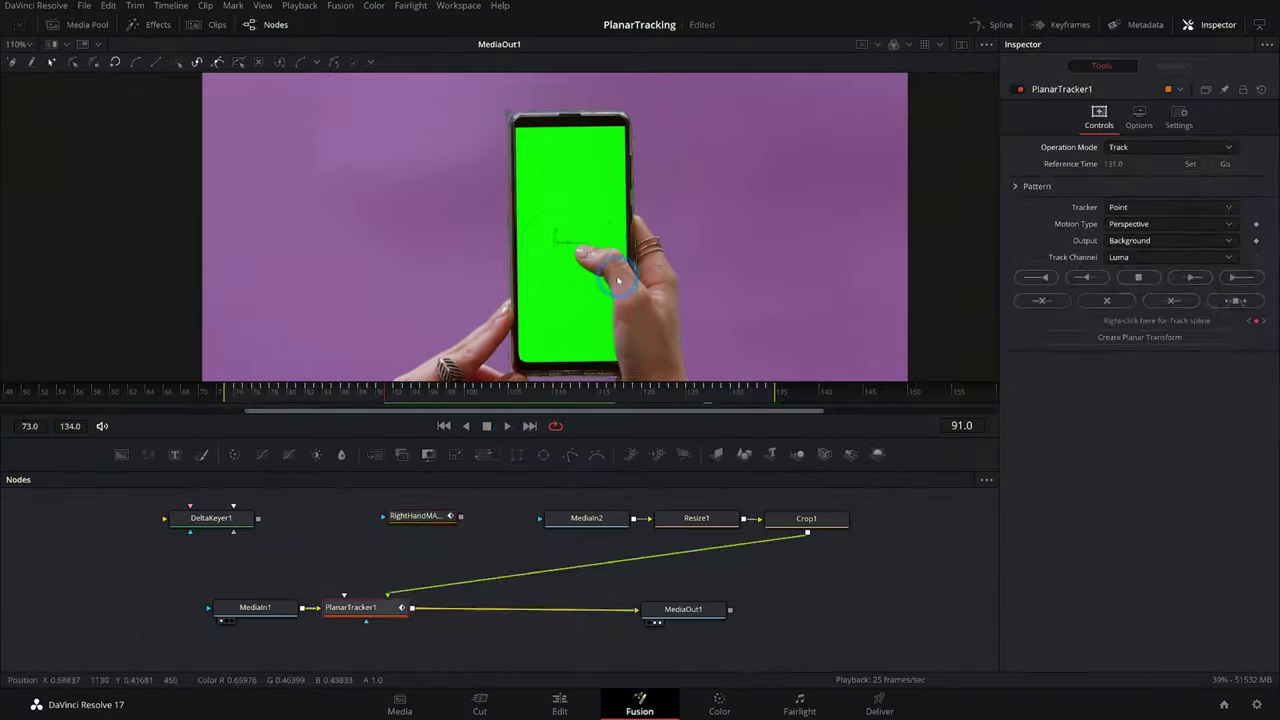
Preview RightHandMASK over the thumb frames, then link it to PlanarTracker1's Occlusion Mask input.
left_click(570, 473)
key("1")
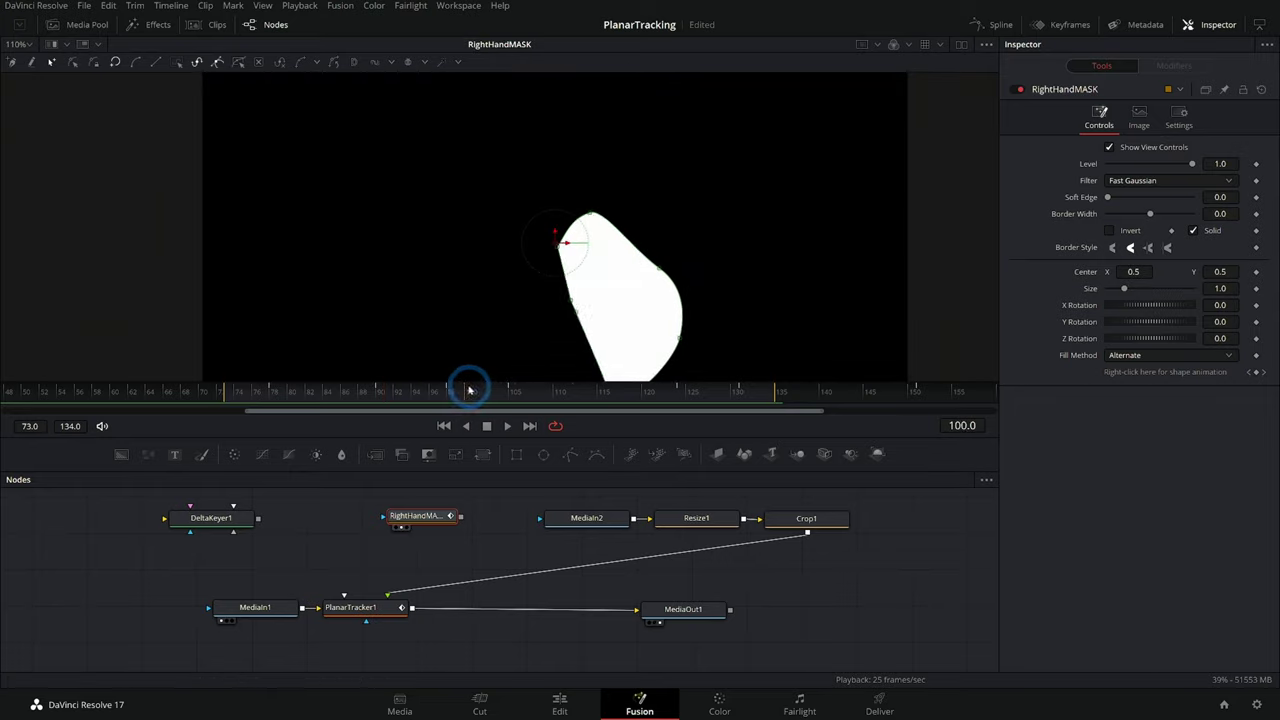
left_click_drag(470, 390, 643, 390)
left_click_drag(757, 395, 449, 395)
key("1")
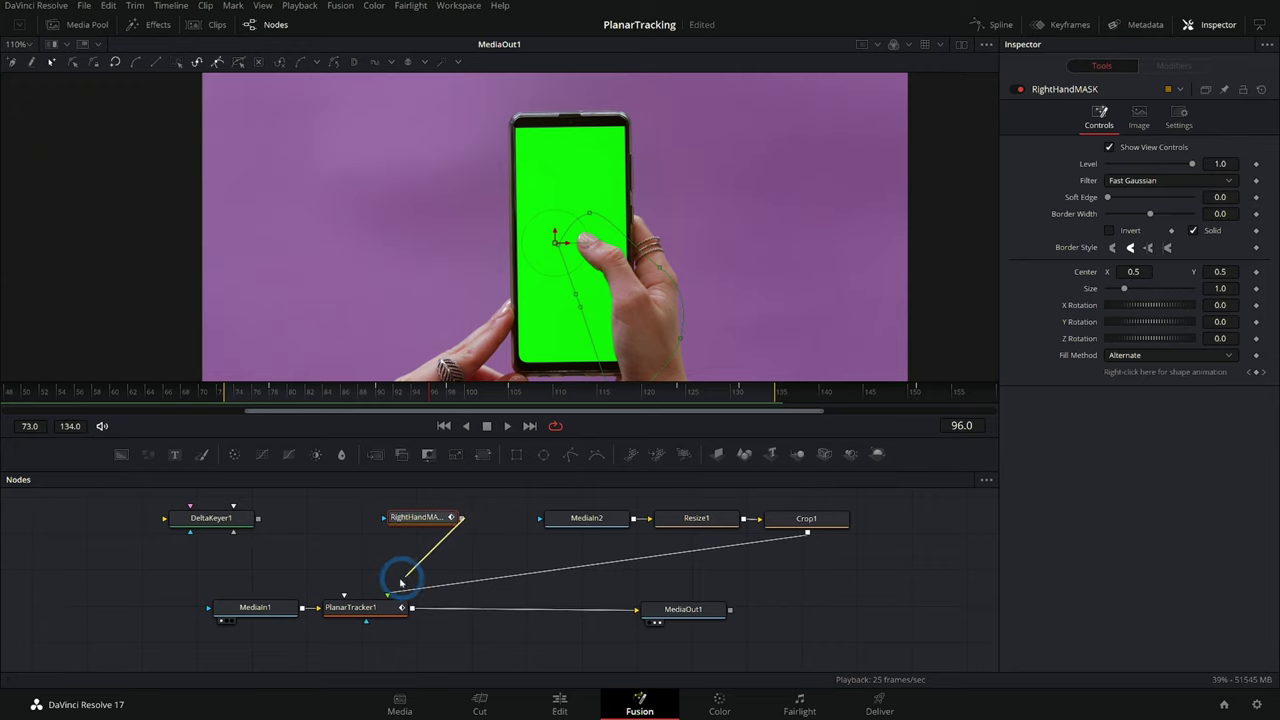
left_click_drag(355, 610, 344, 597)
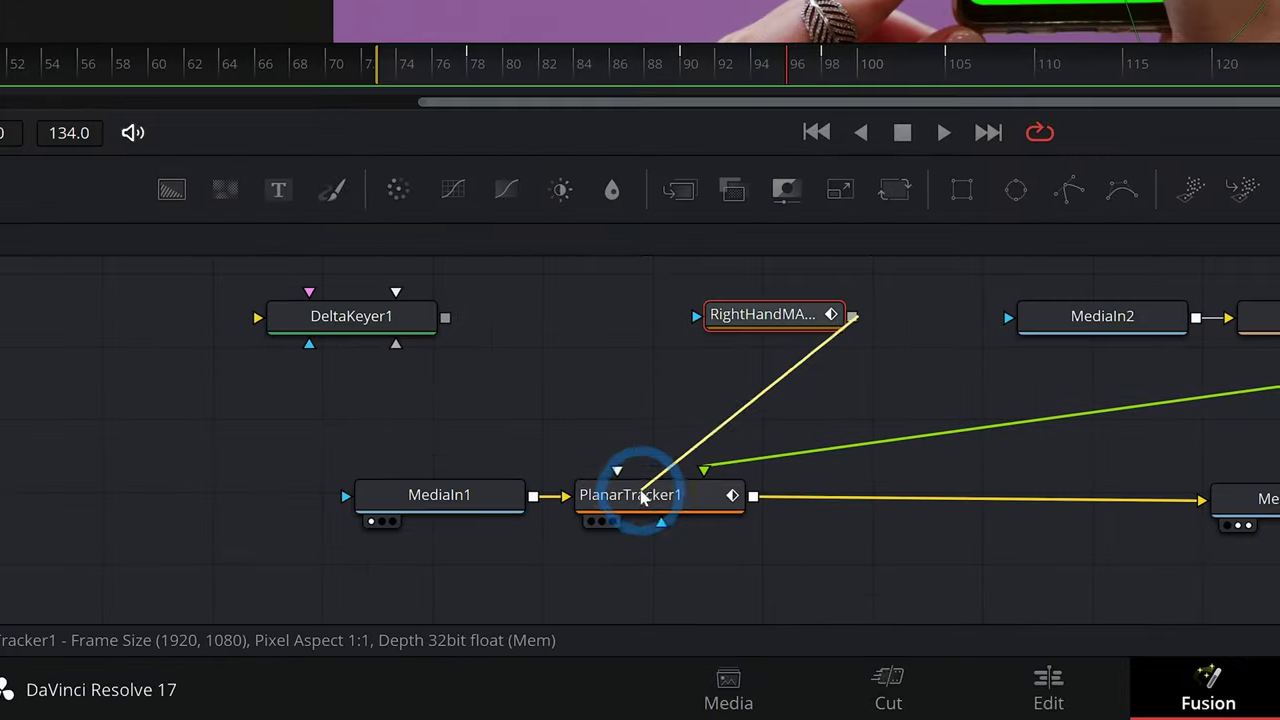
left_click_drag(641, 474, 640, 467)
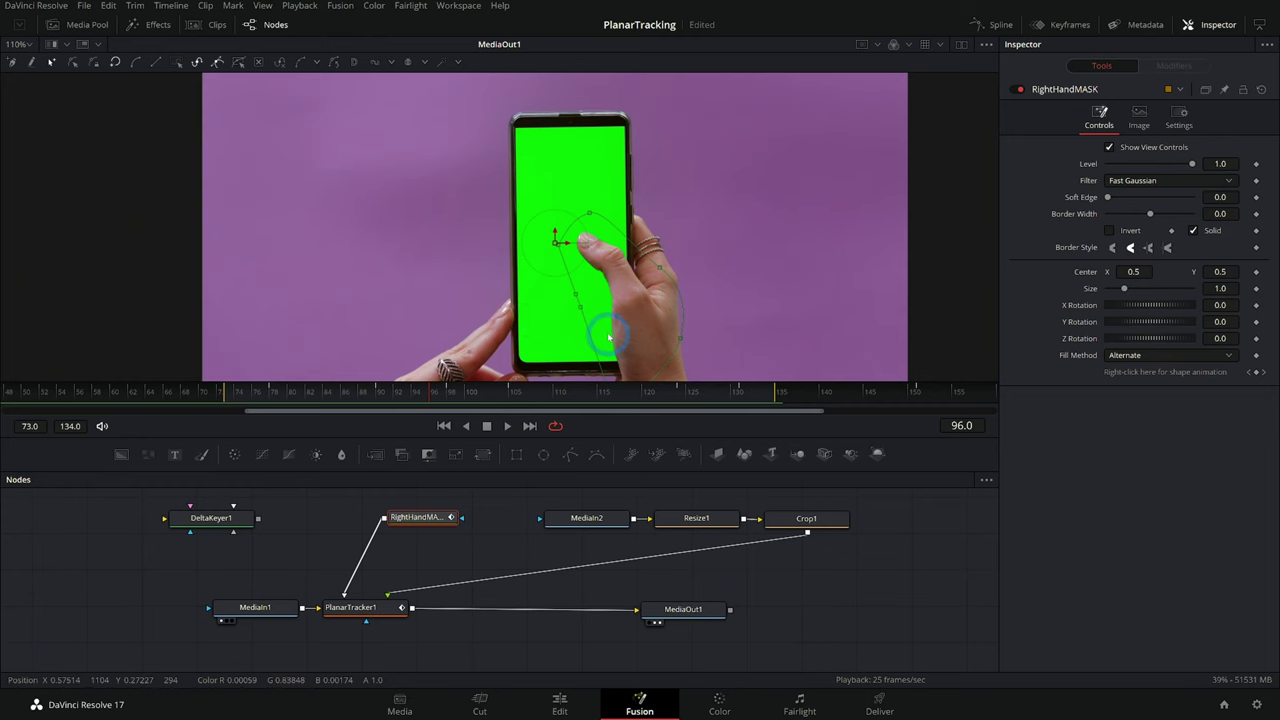
Retrack the phone forward and backward from reference frame 131 in PlanarTracker1.
left_click(366, 617)
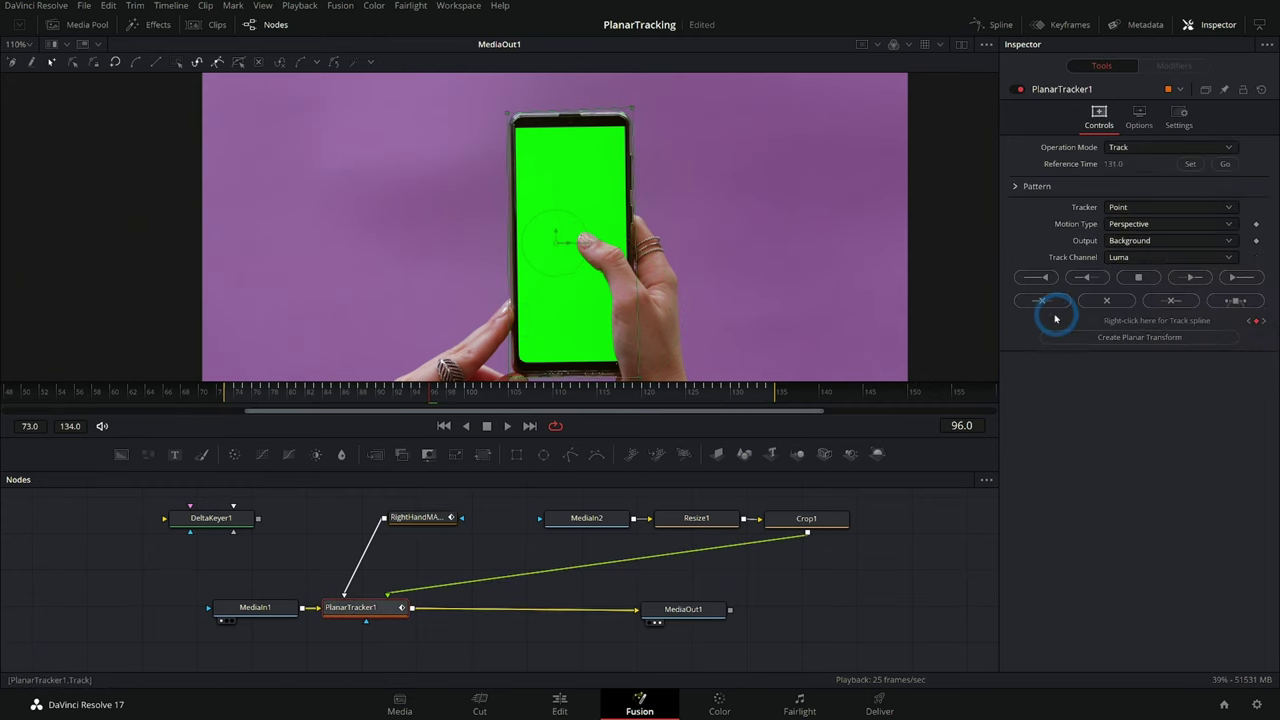
left_click(1224, 164)
left_click(1240, 277)
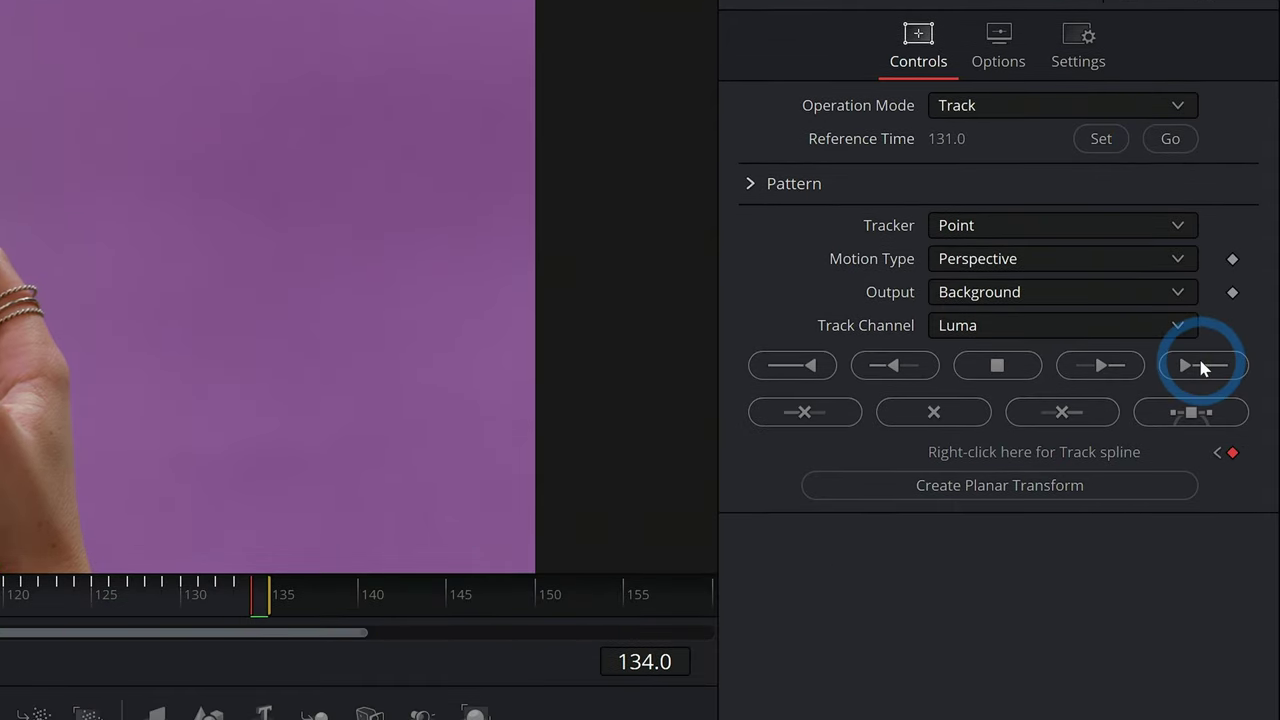
left_click(1025, 365)
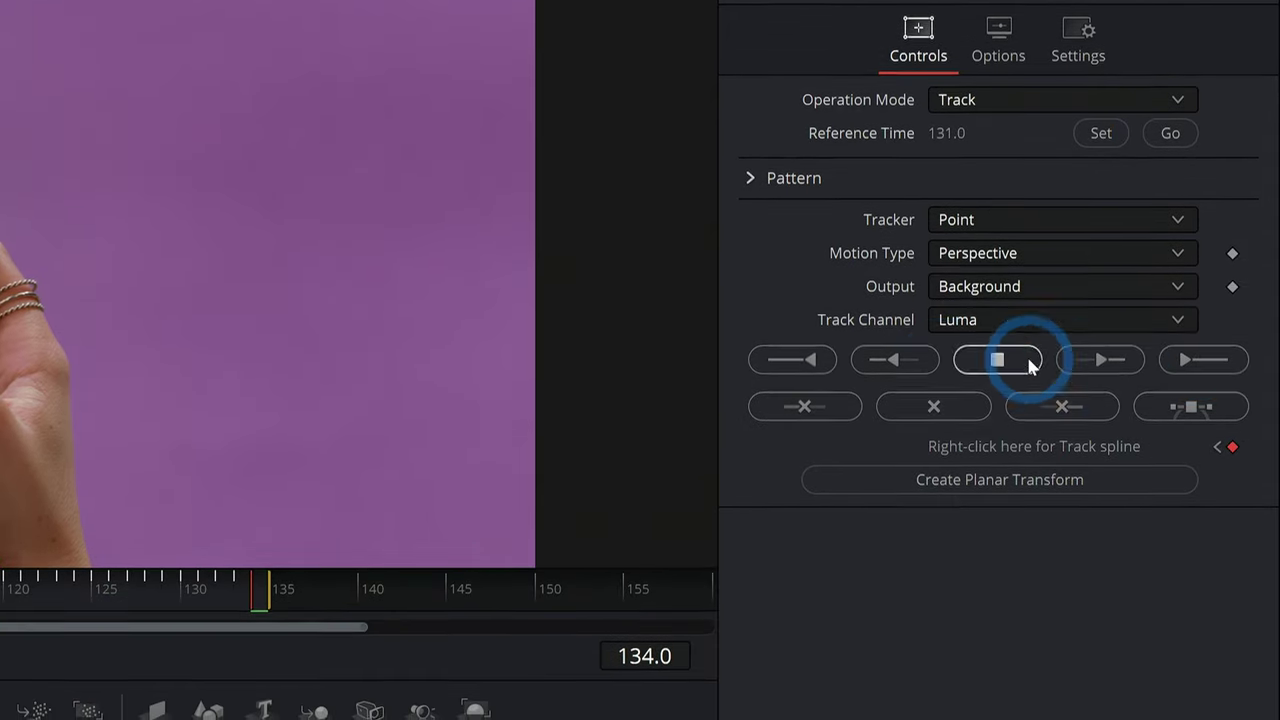
left_click(1170, 138)
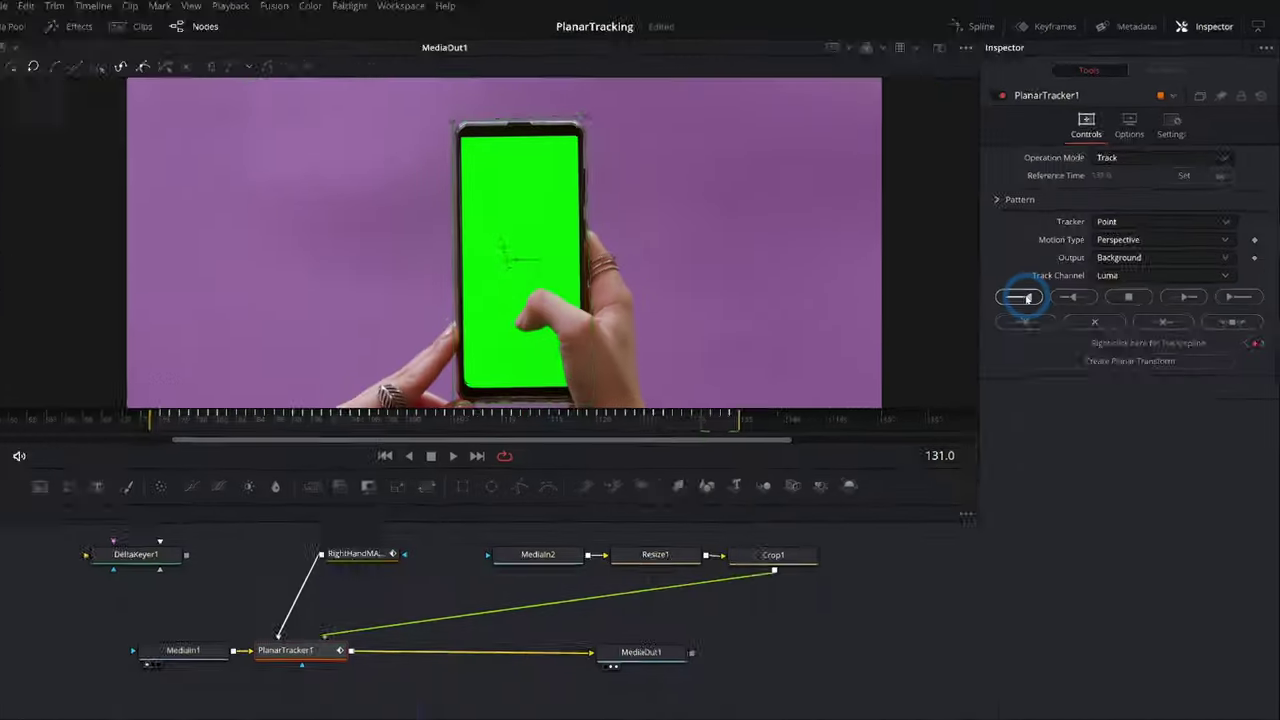
left_click(1020, 297)
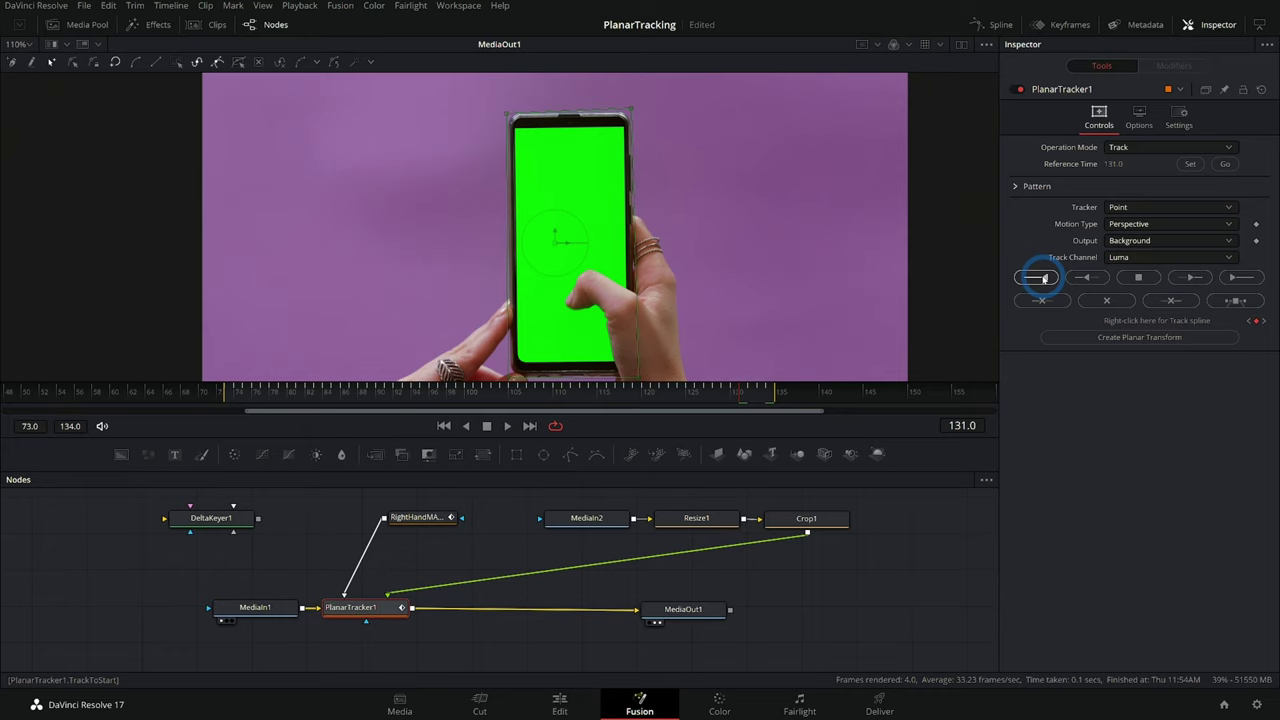
Check the track over frames 97–101, then set the Operation Mode to Steady.
left_click(444, 395)
left_click_drag(444, 395, 601, 265)
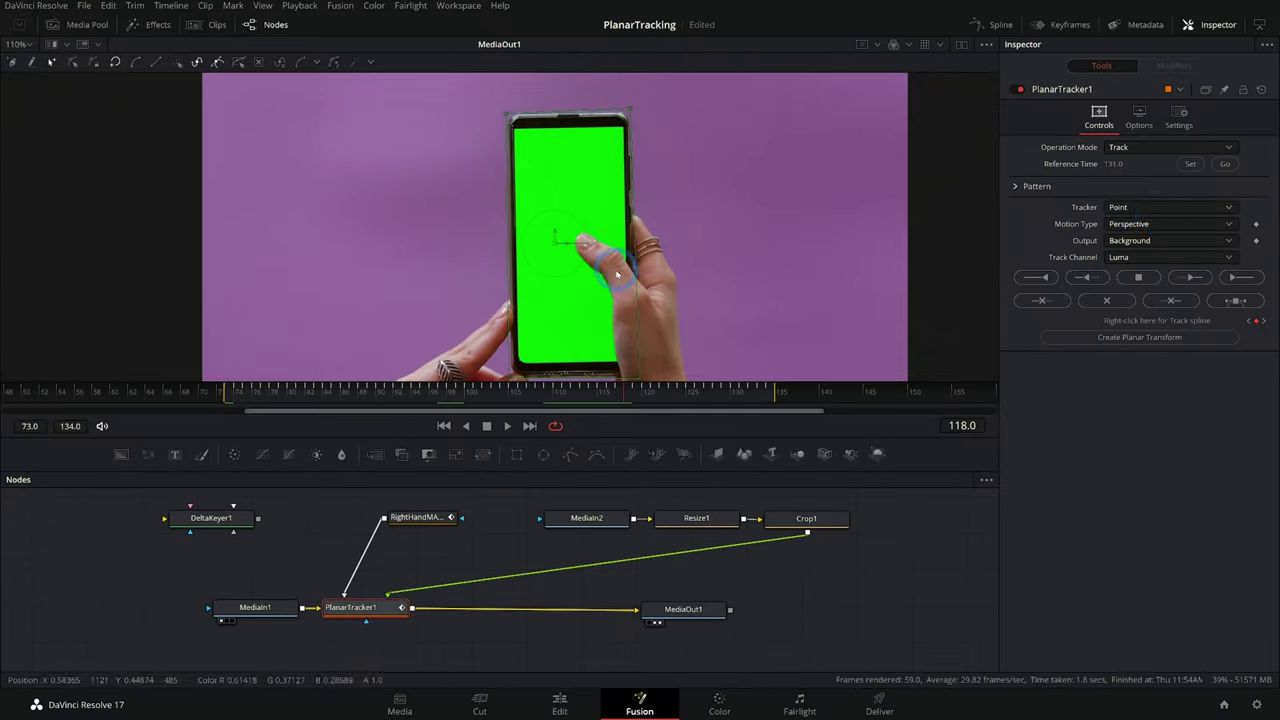
left_click(1165, 147)
left_click(1122, 179)
Set Corner Pin, preview playback, then drop DeltaKeyer1 onto the MediaIn1–PlanarTracker1 link.
left_click(1161, 194)
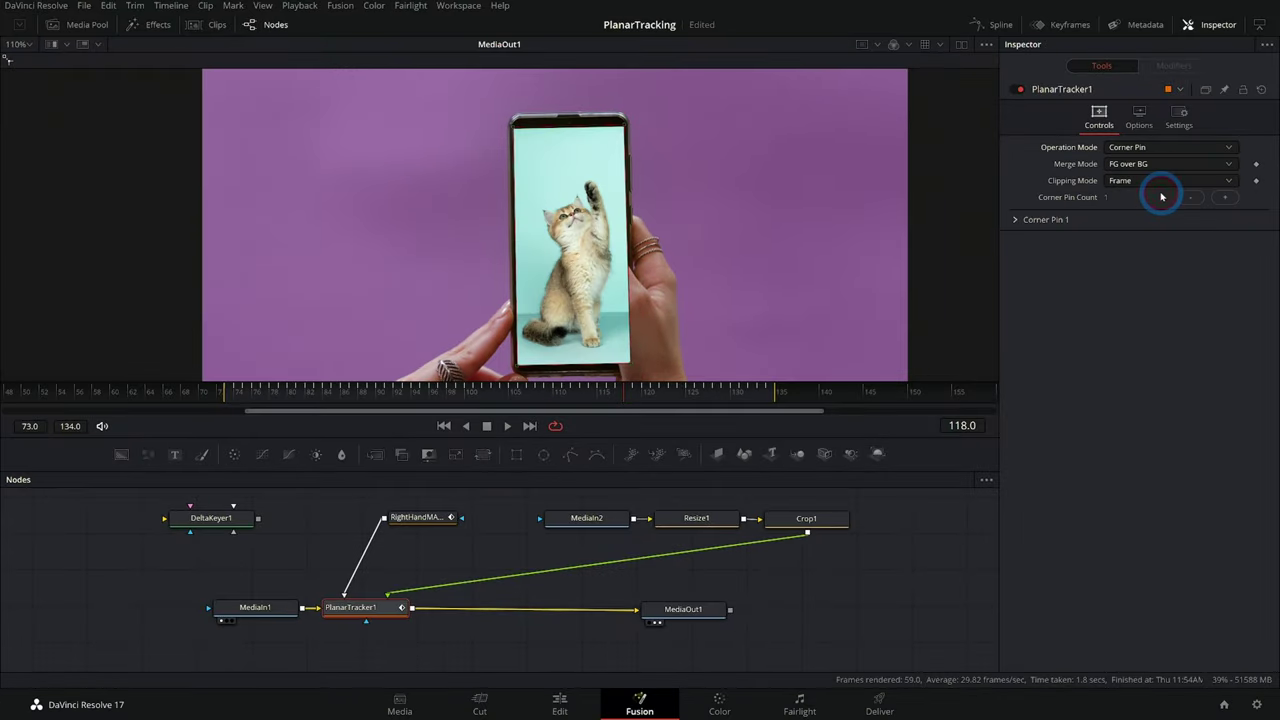
key("space")
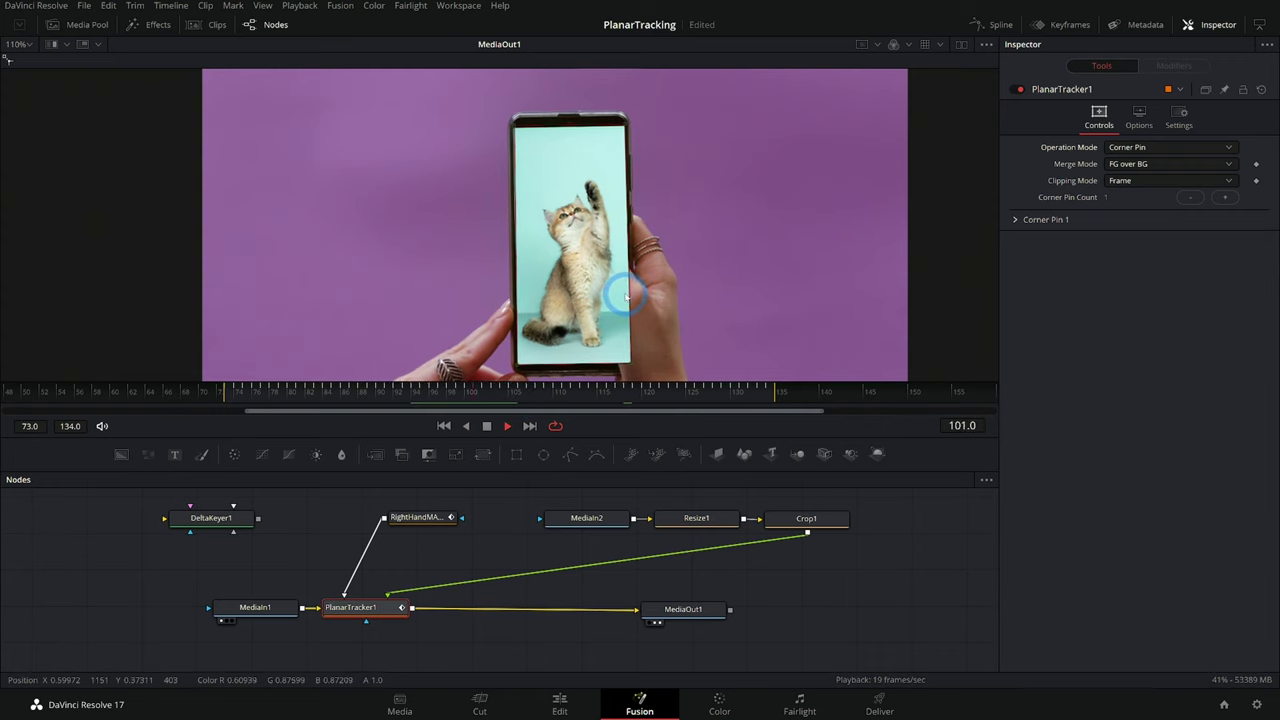
key("space")
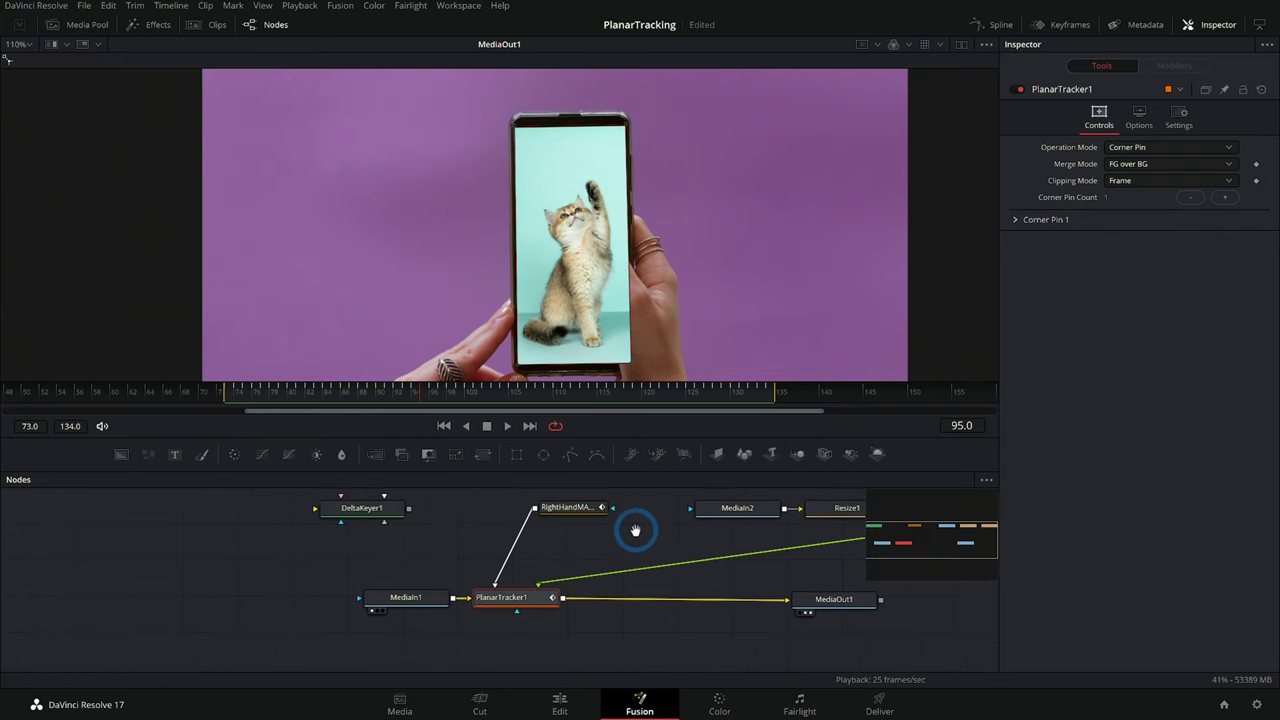
key("1")
left_click_drag(375, 516, 414, 594)
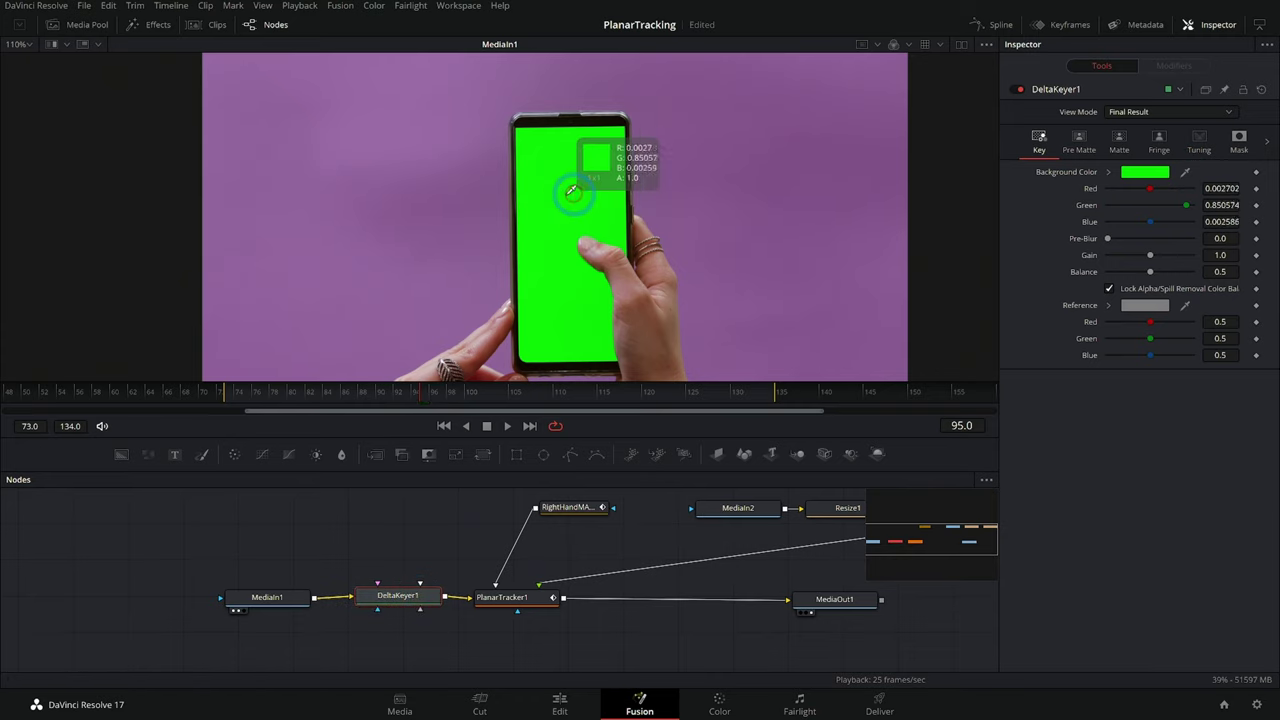
Sample the phone's green screen as DeltaKeyer1's key colour and view the keyed result.
left_click_drag(575, 180, 575, 182)
left_click(479, 518)
left_click_drag(422, 596, 645, 177)
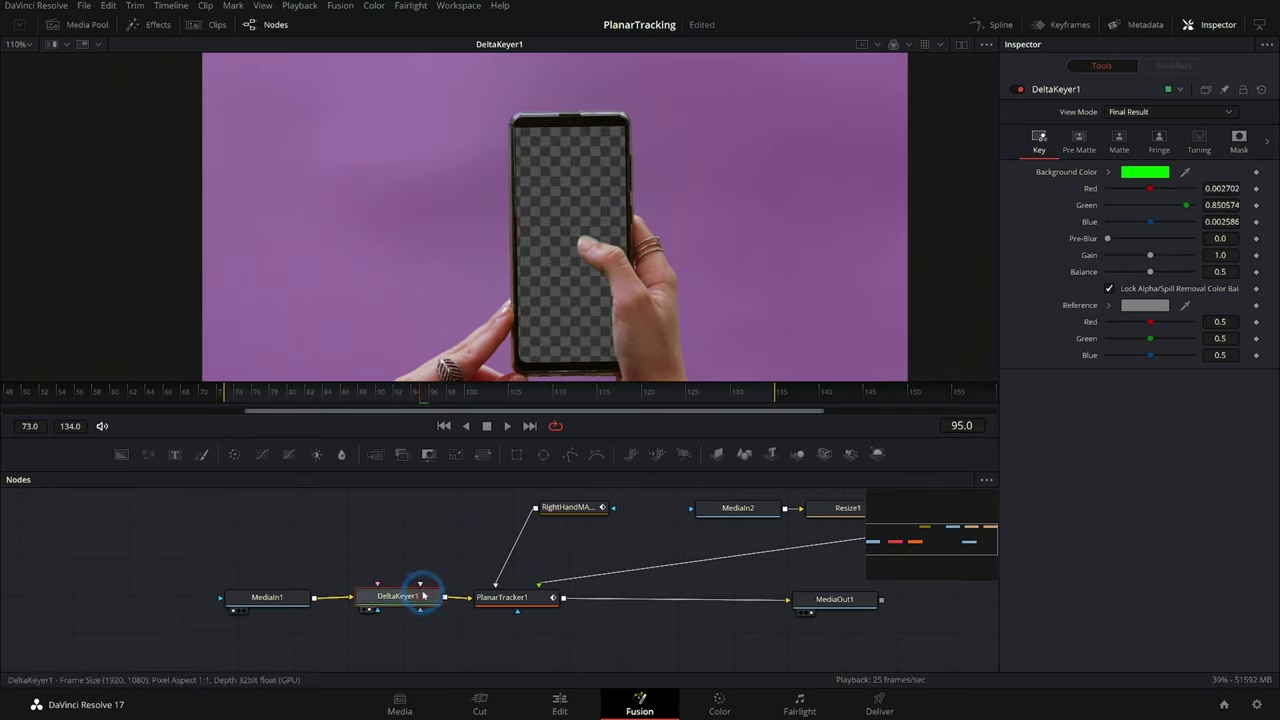
Set PlanarTracker1's Merge Mode to BG over FG so the thumb covers the cat.
left_click(522, 598)
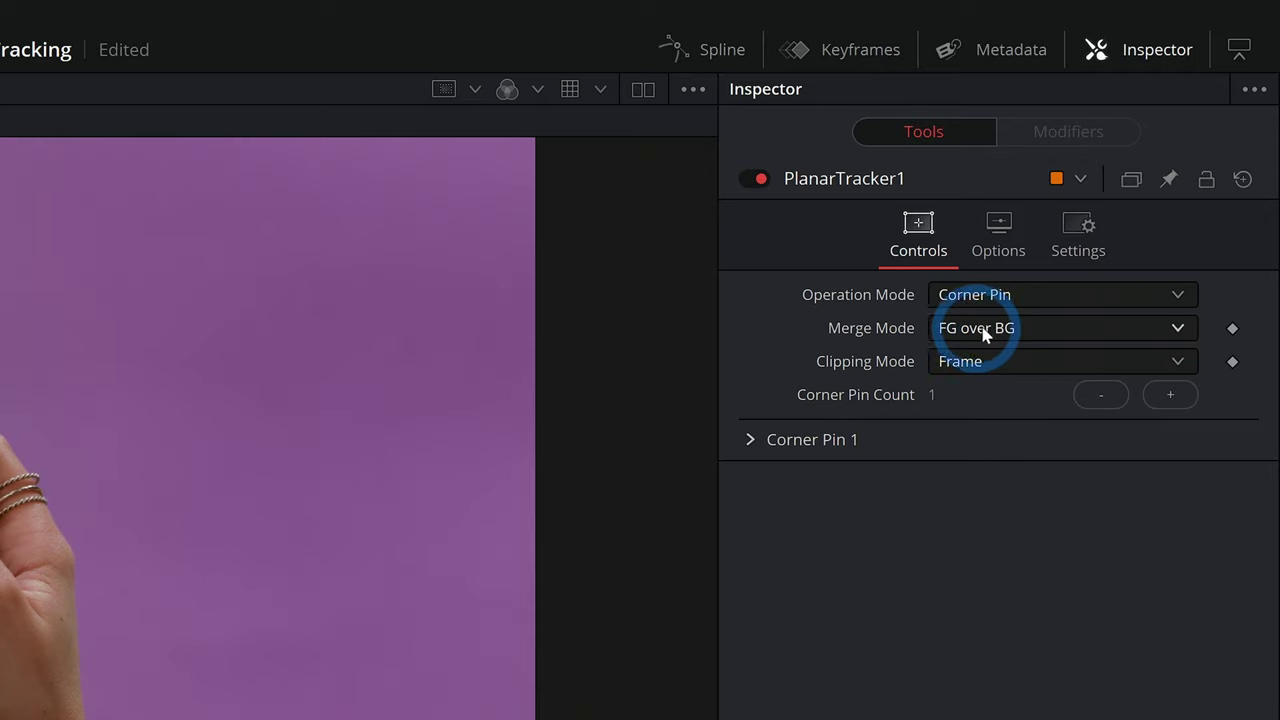
left_click(986, 328)
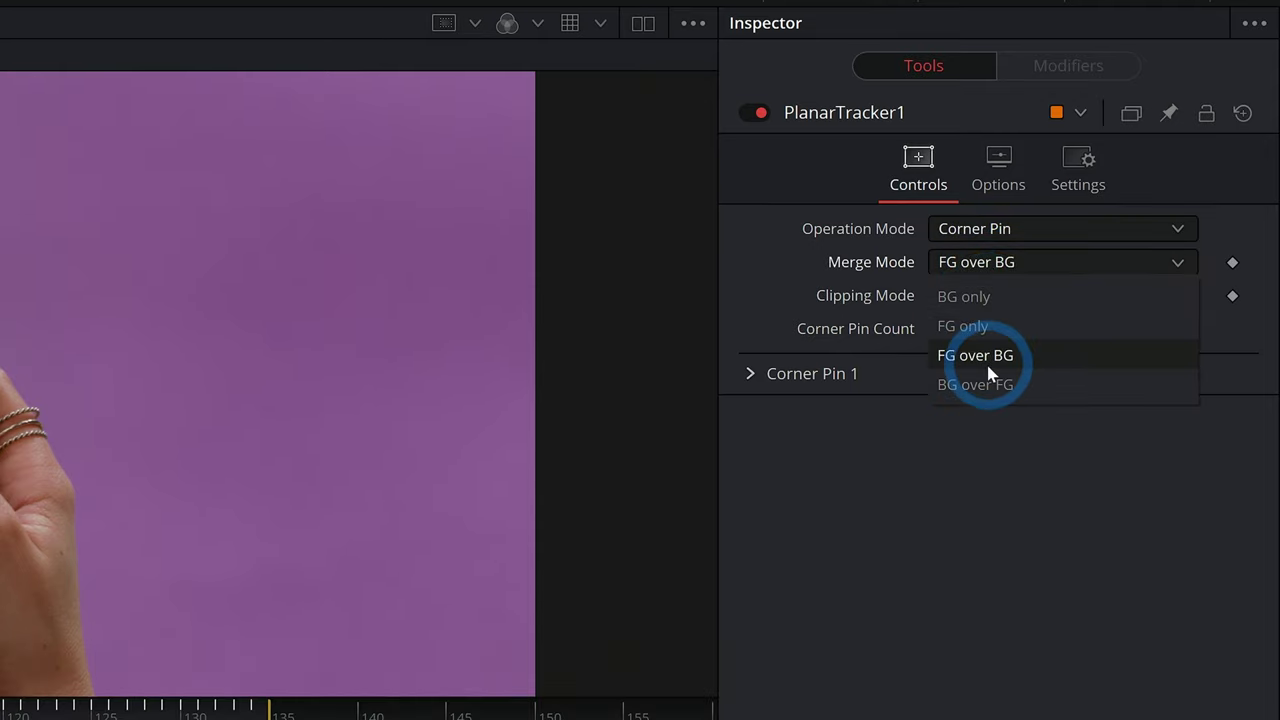
left_click(986, 449)
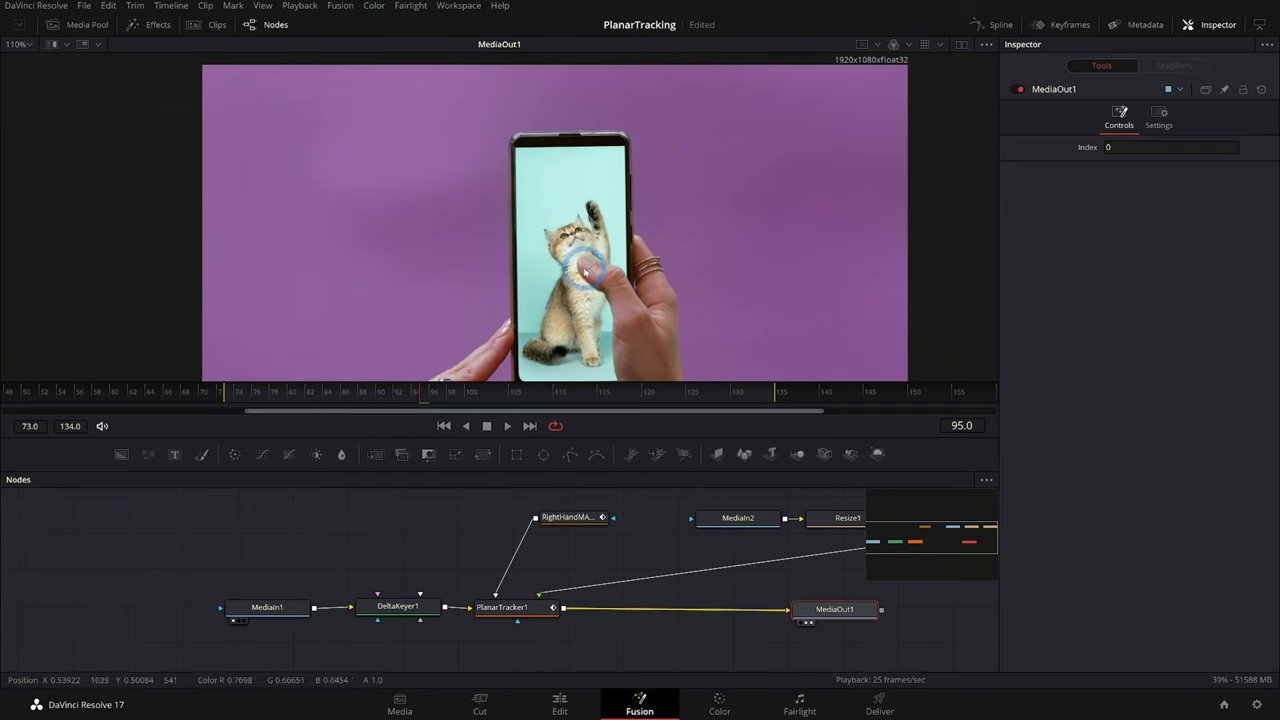
scroll(731, 251, "up", 3)
scroll(720, 220, "down", 3)
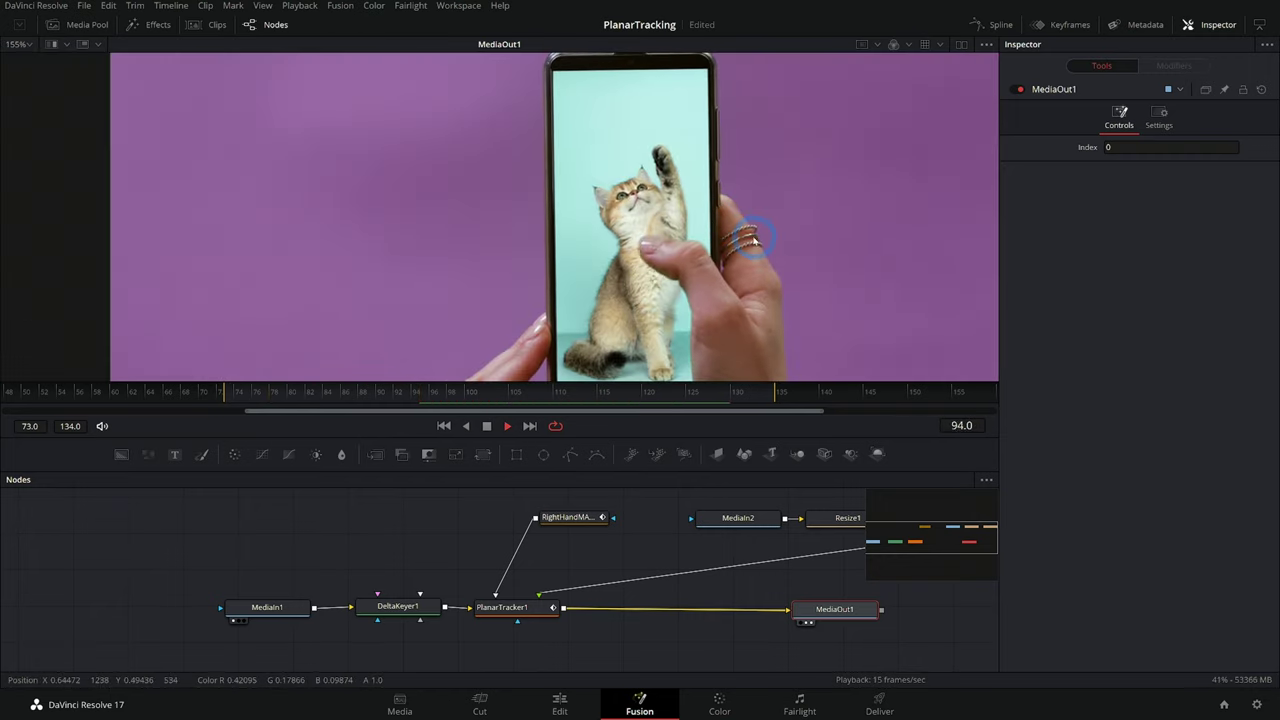
scroll(730, 220, "down", 2)
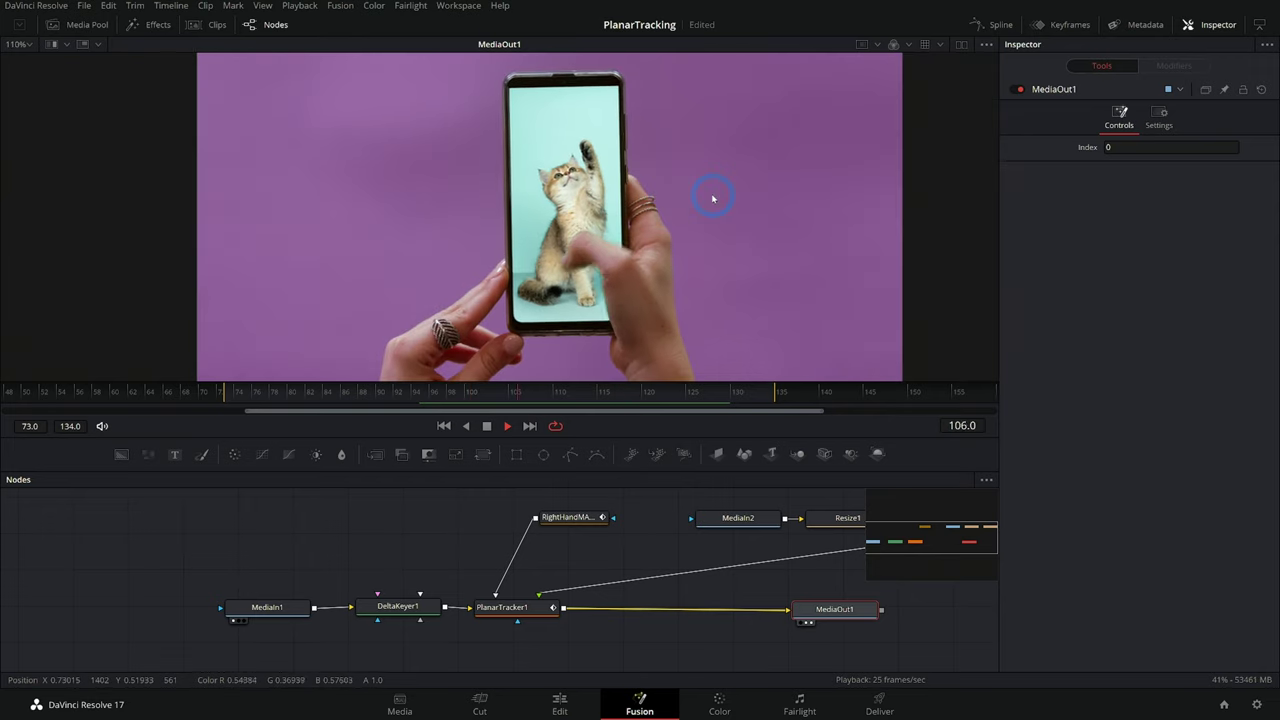